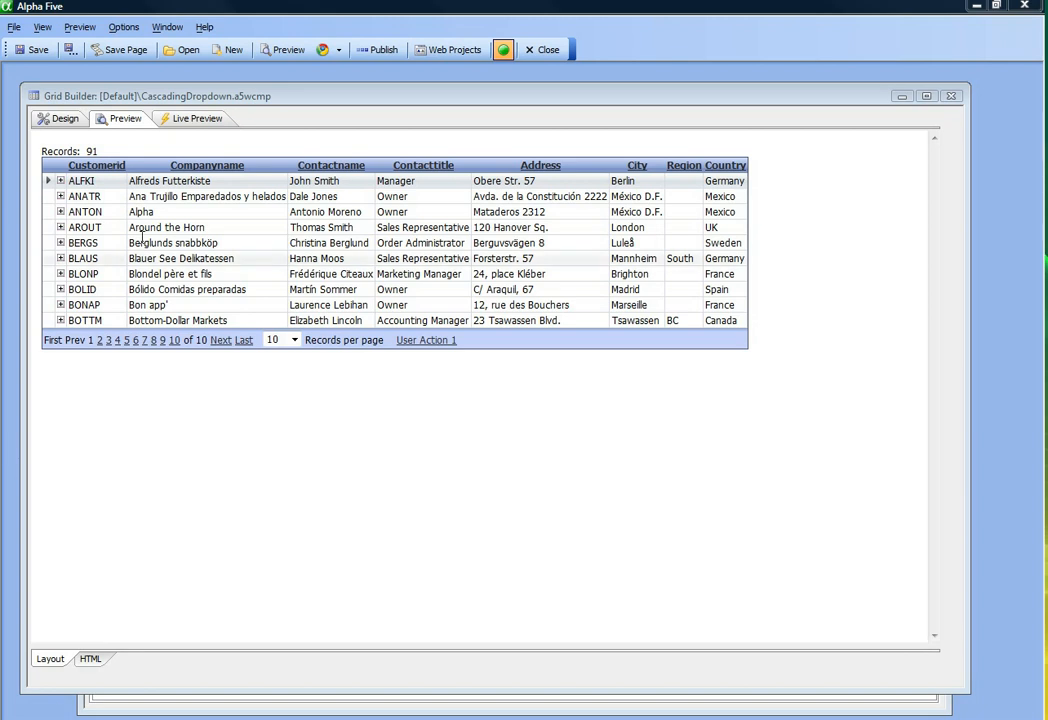
Add a Search part to the grid and include Country, City and ContactTitle as its search fields
click(58, 119)
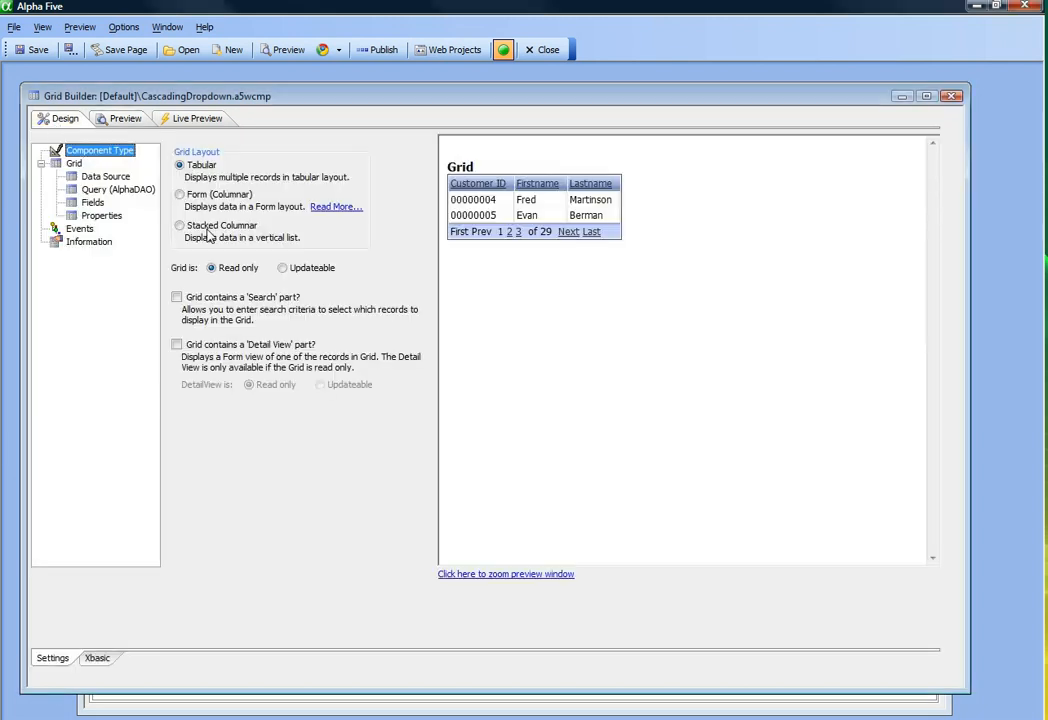
click(177, 297)
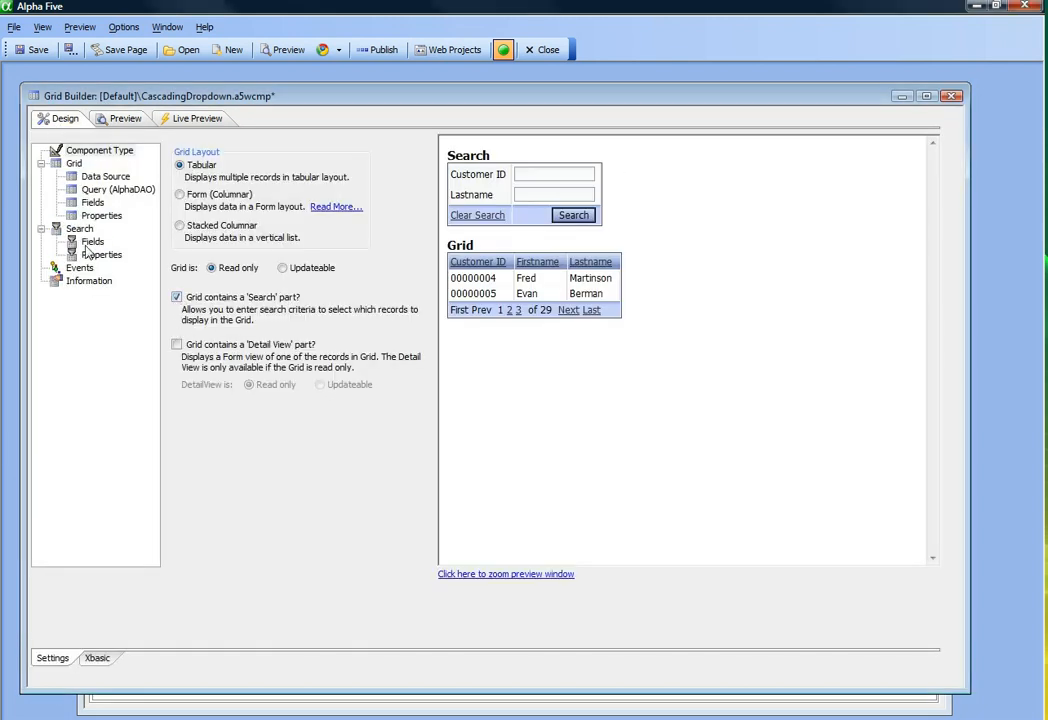
click(88, 243)
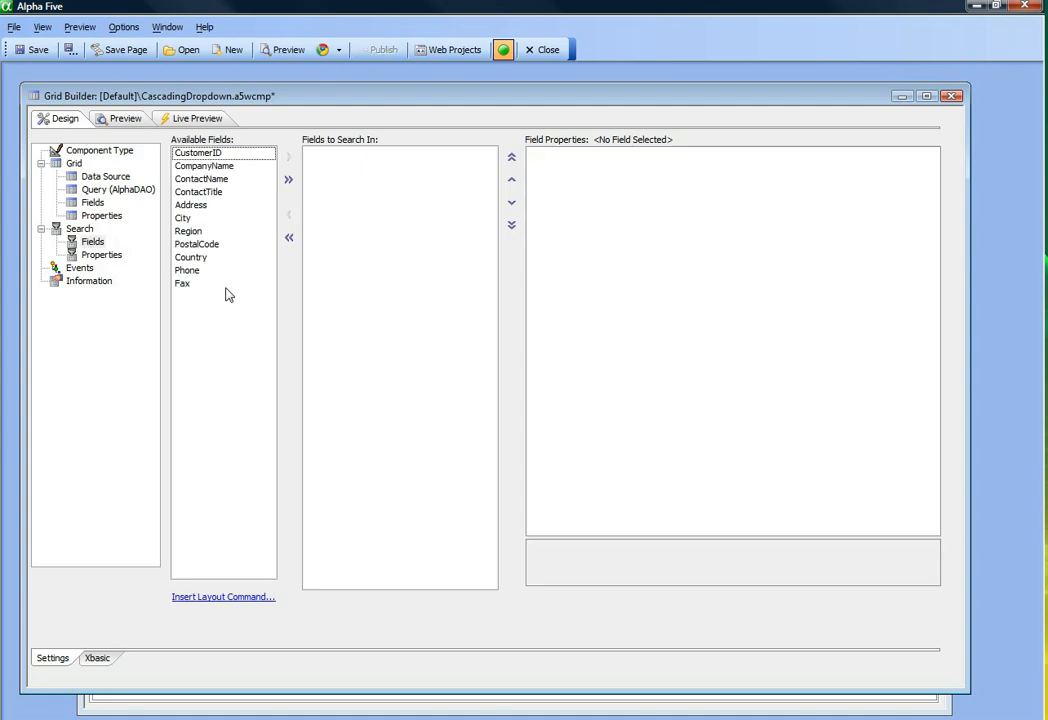
double_click(194, 258)
double_click(185, 218)
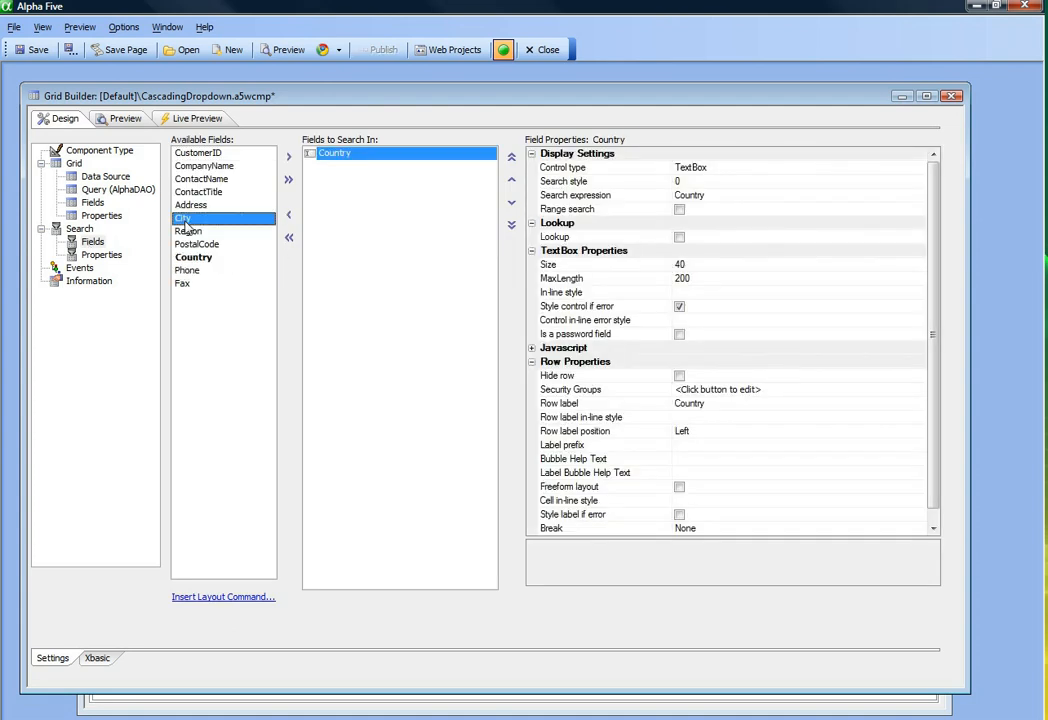
double_click(200, 192)
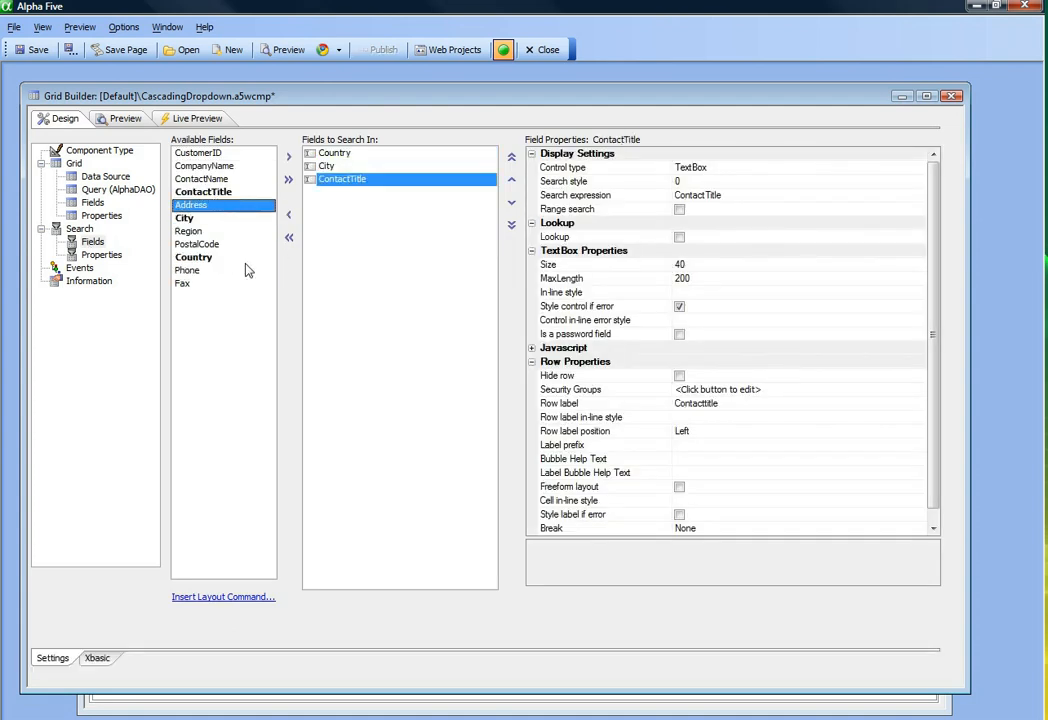
Set the control type of the Country, City and ContactTitle search fields to DropDownBox
click(330, 153)
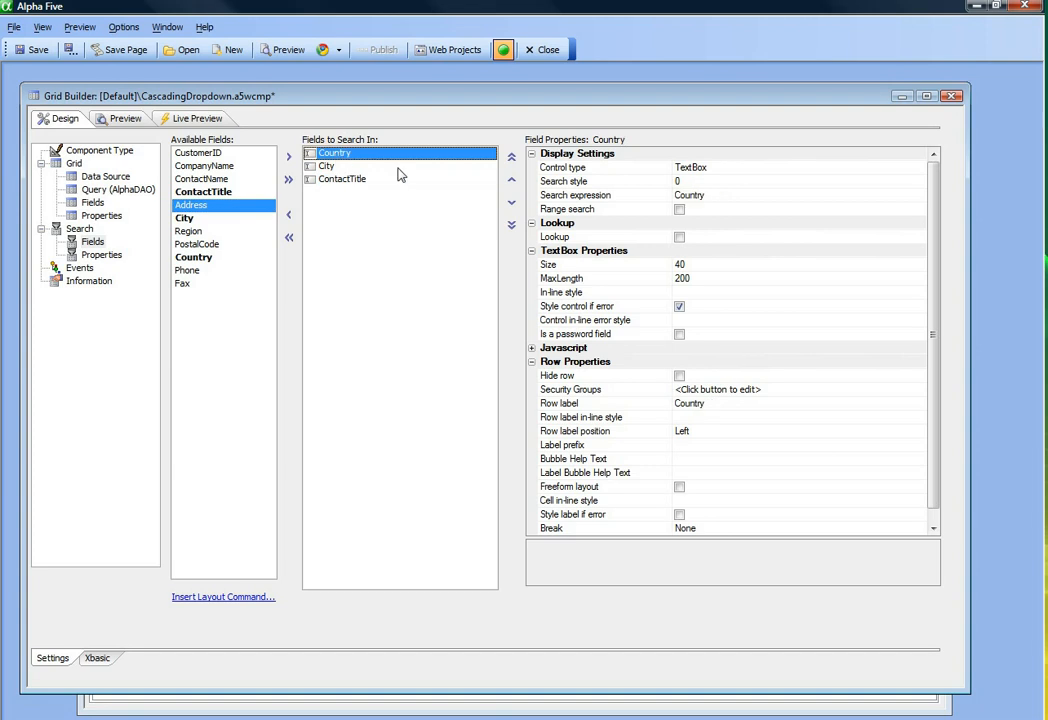
click(565, 169)
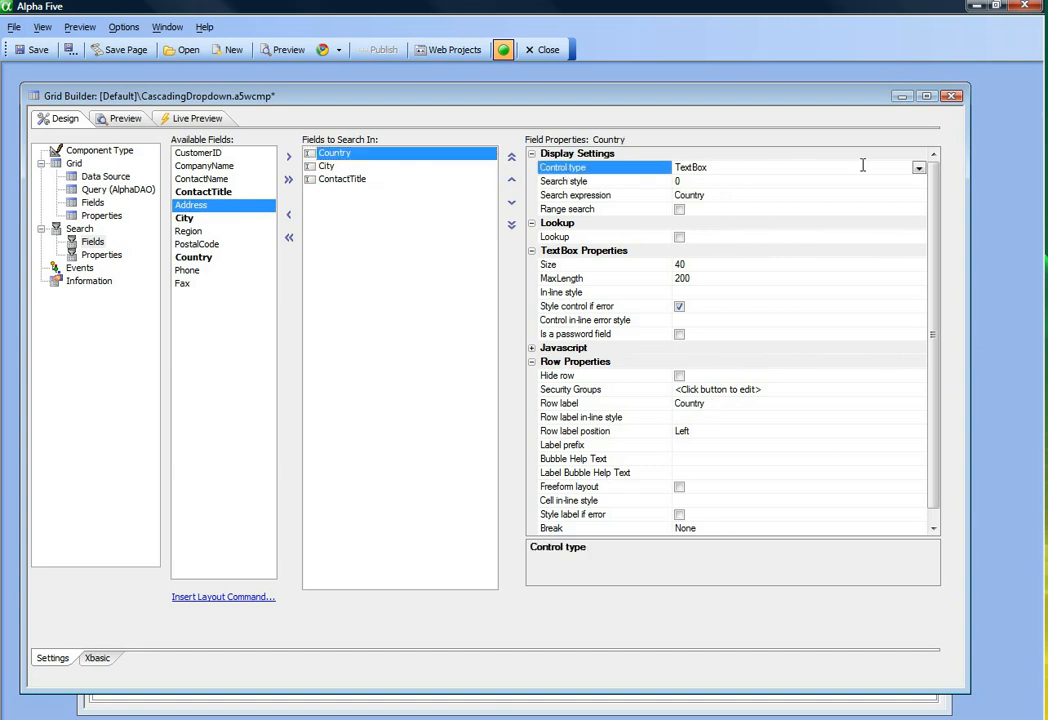
click(918, 168)
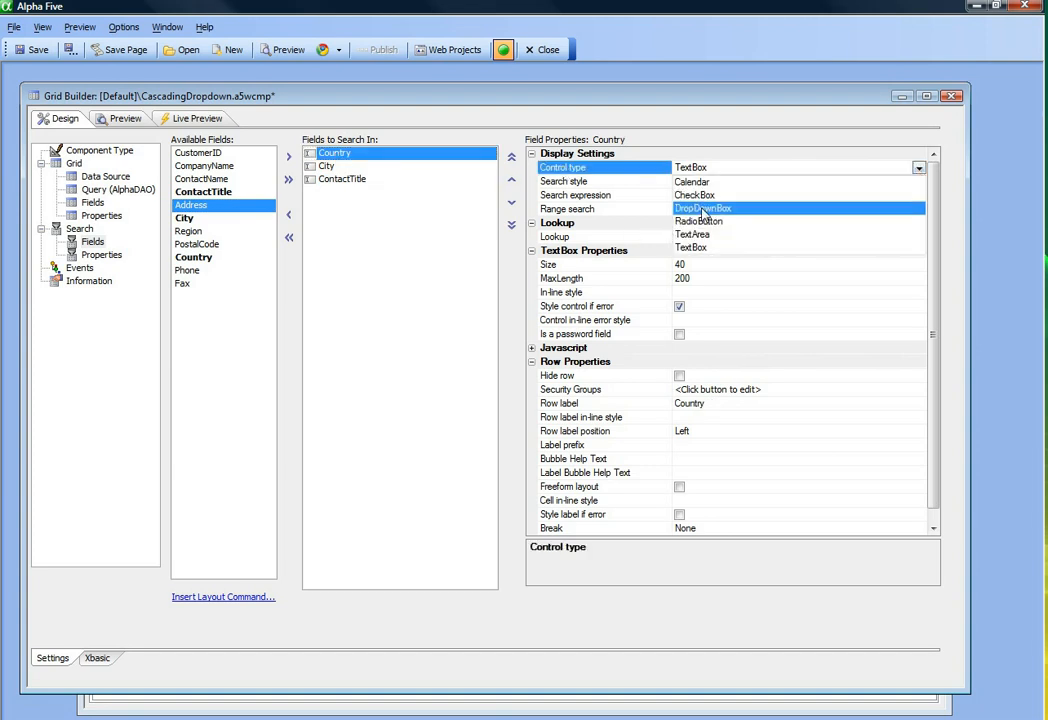
click(702, 208)
click(328, 168)
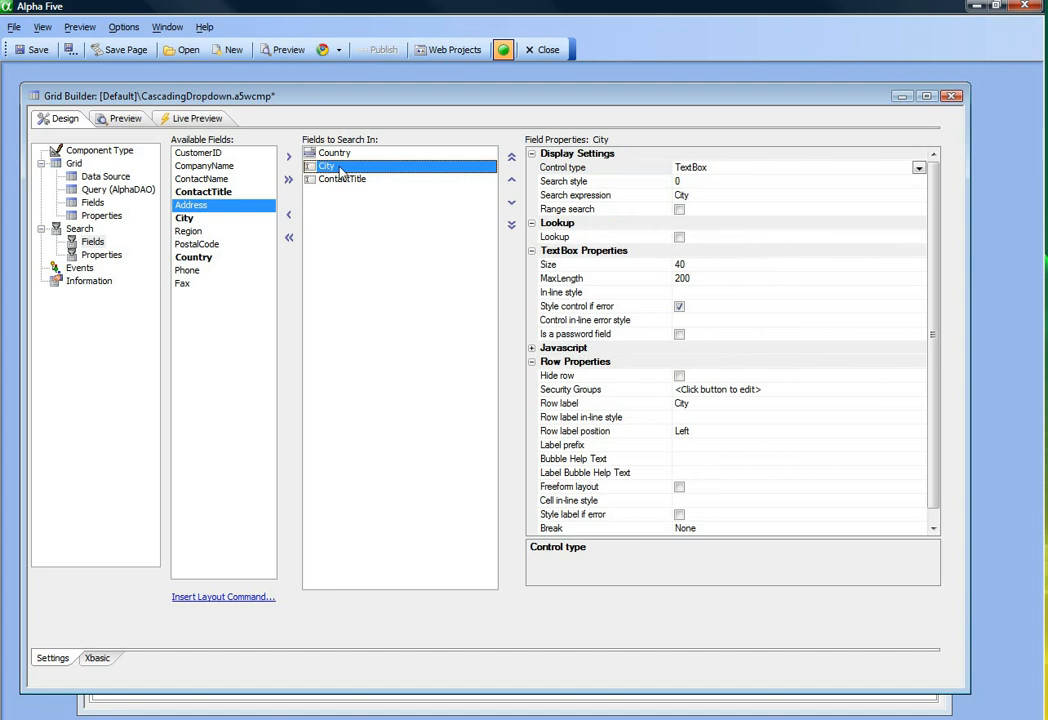
click(753, 169)
click(918, 169)
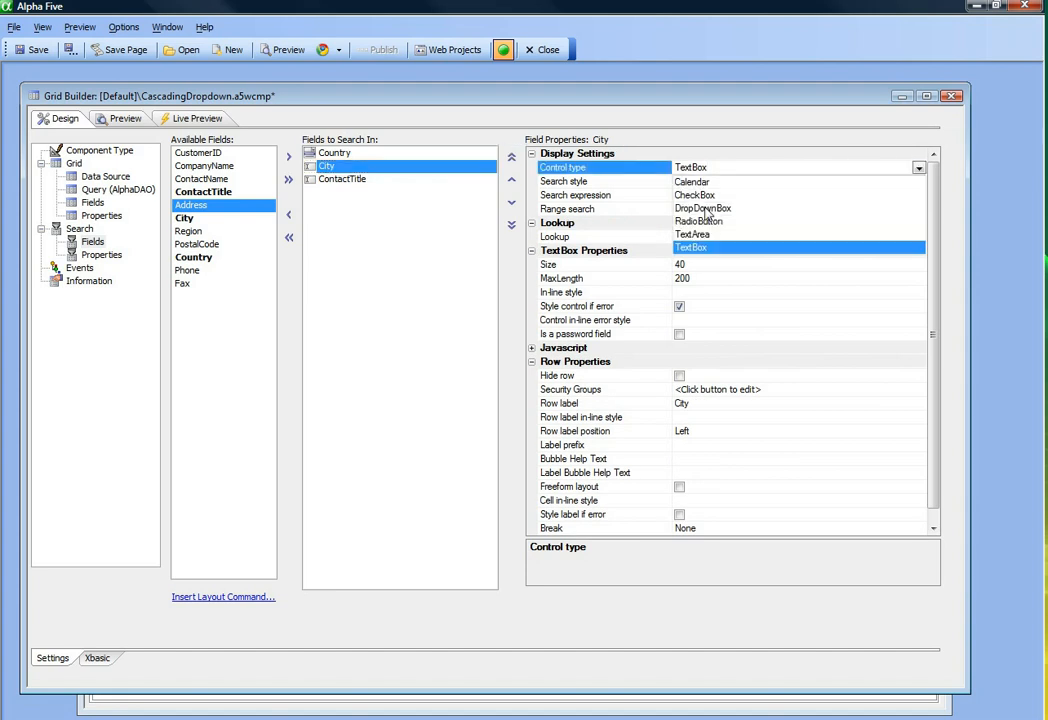
click(702, 208)
click(343, 180)
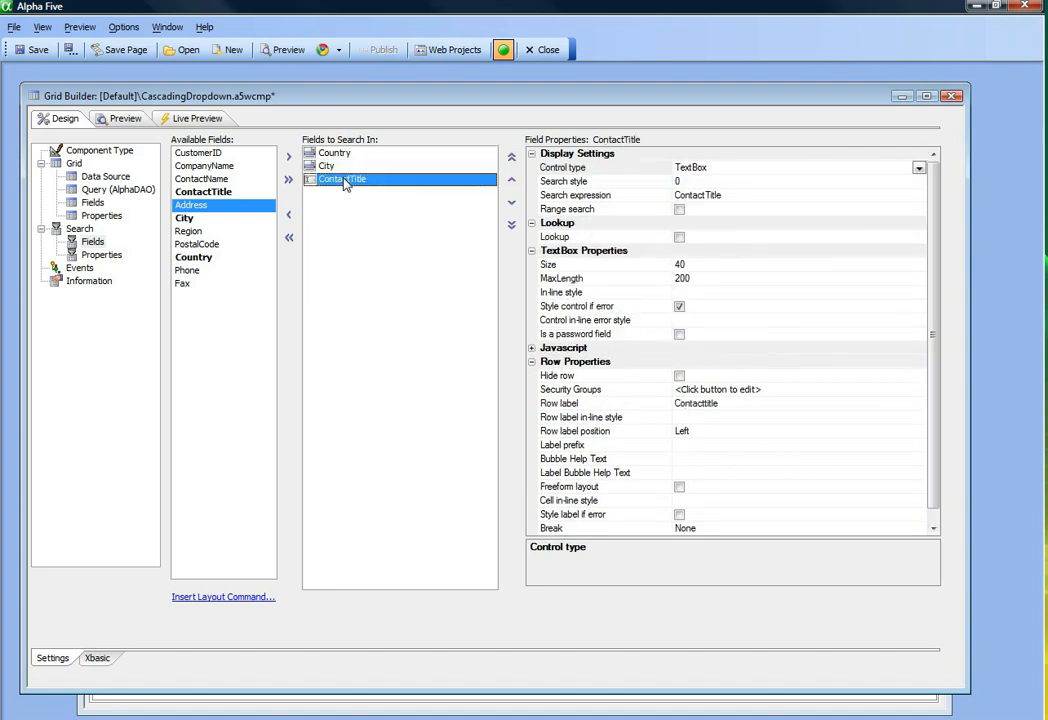
click(918, 168)
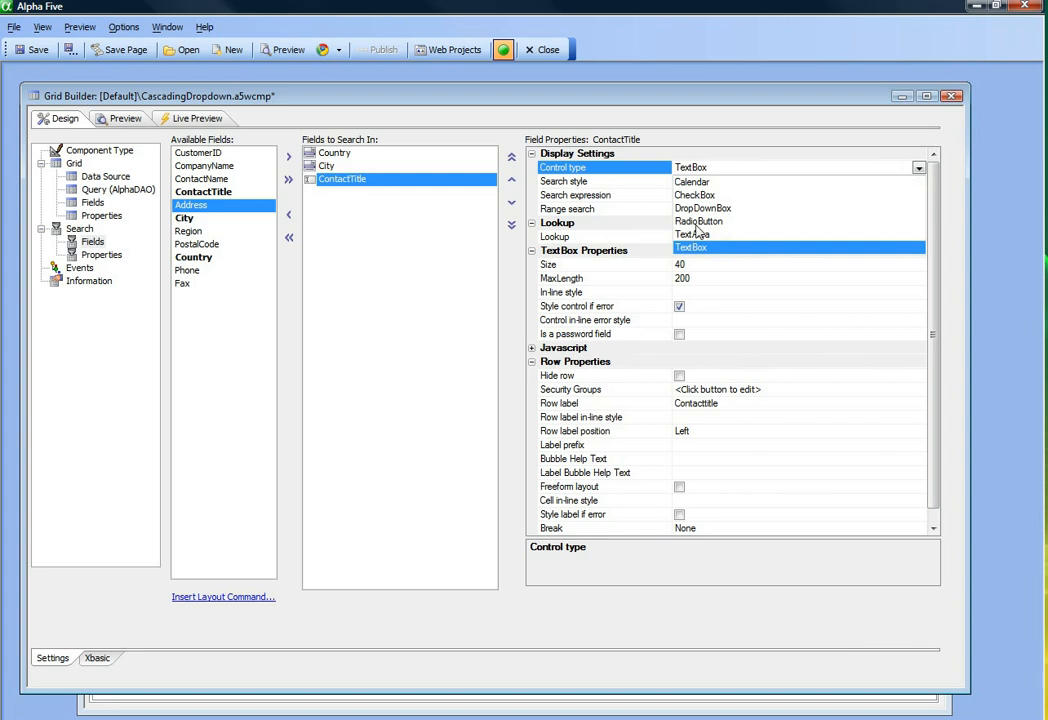
click(703, 208)
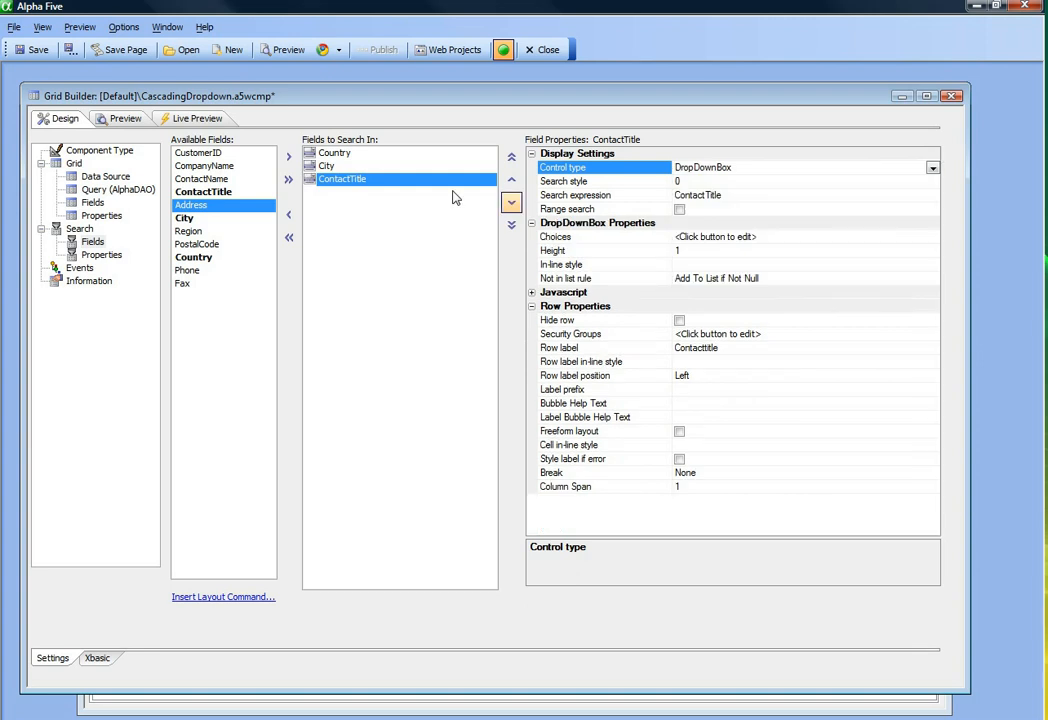
Make the Country dropdown's choices dynamic, using an AlphaDAO data source with the saved connection string Northwind
click(330, 156)
click(707, 237)
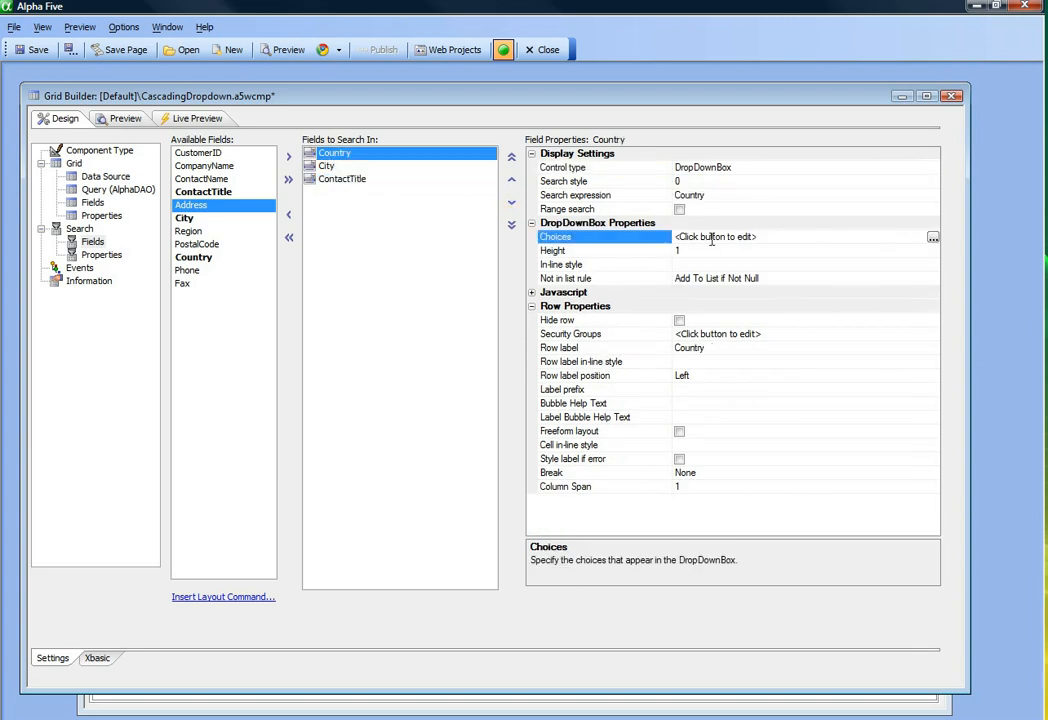
click(932, 238)
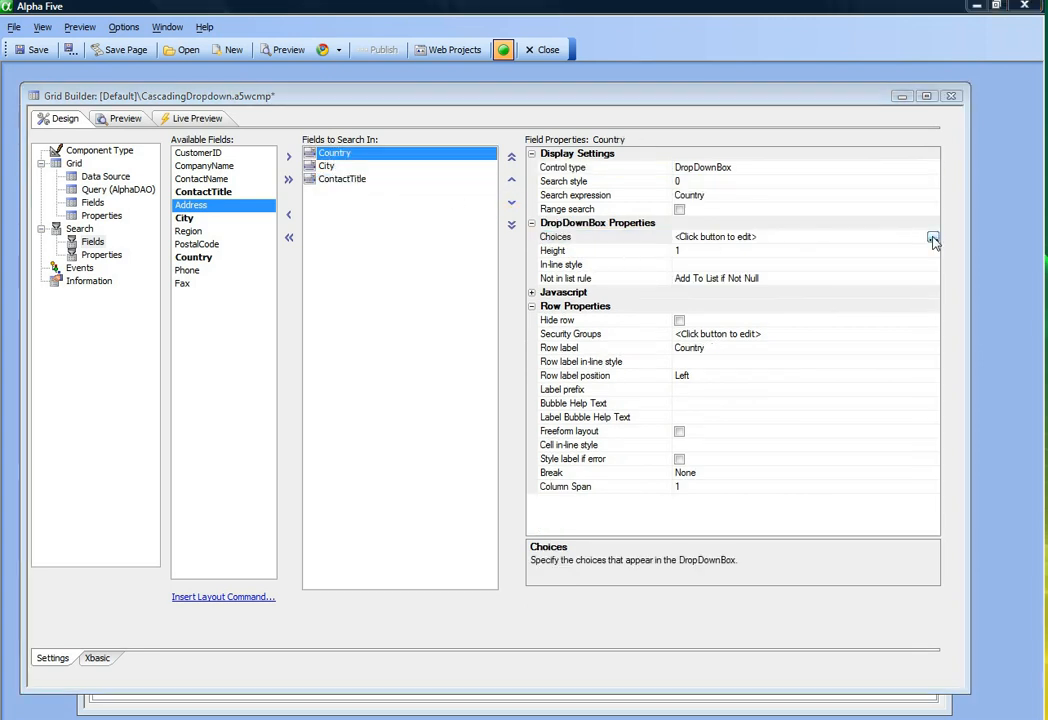
click(327, 207)
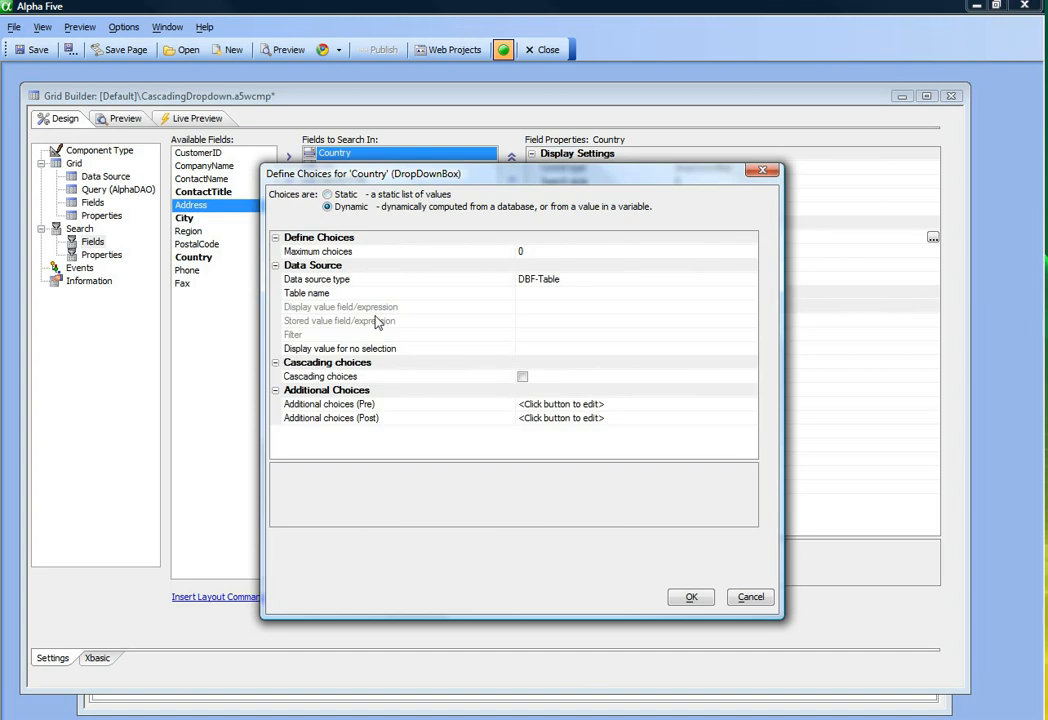
double_click(318, 282)
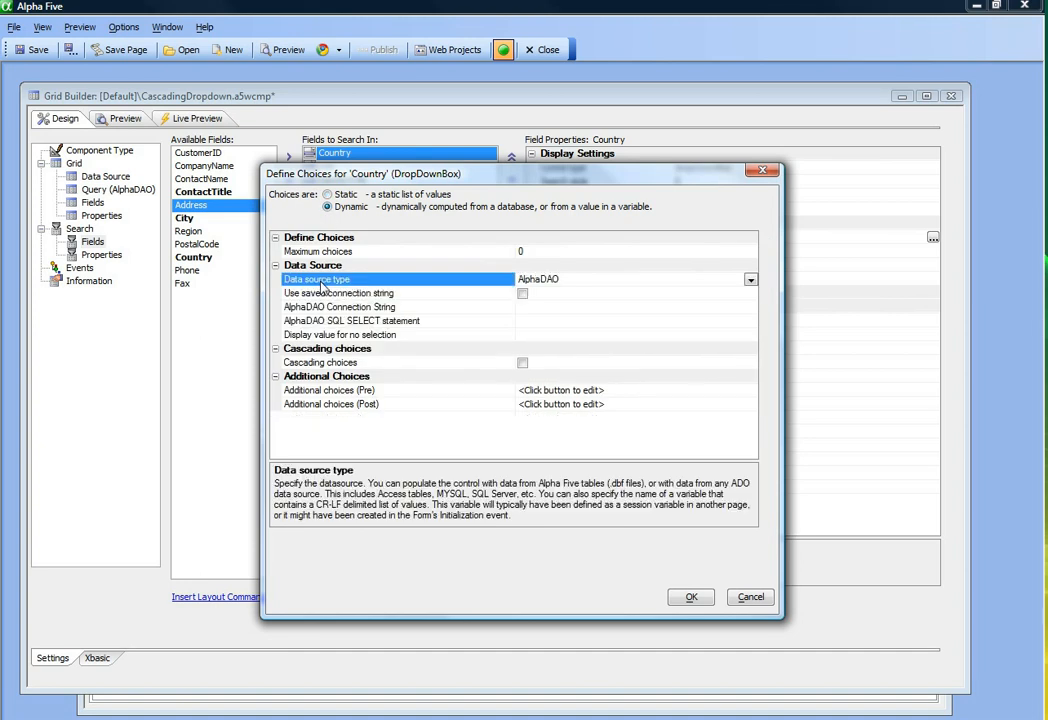
click(522, 294)
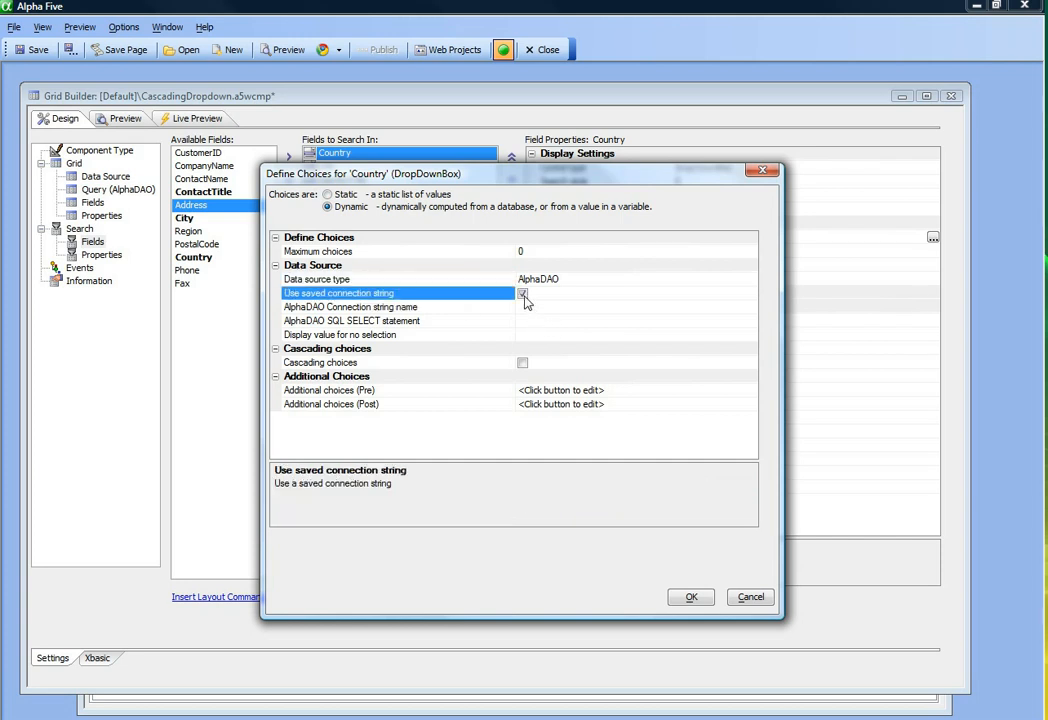
click(478, 307)
click(750, 307)
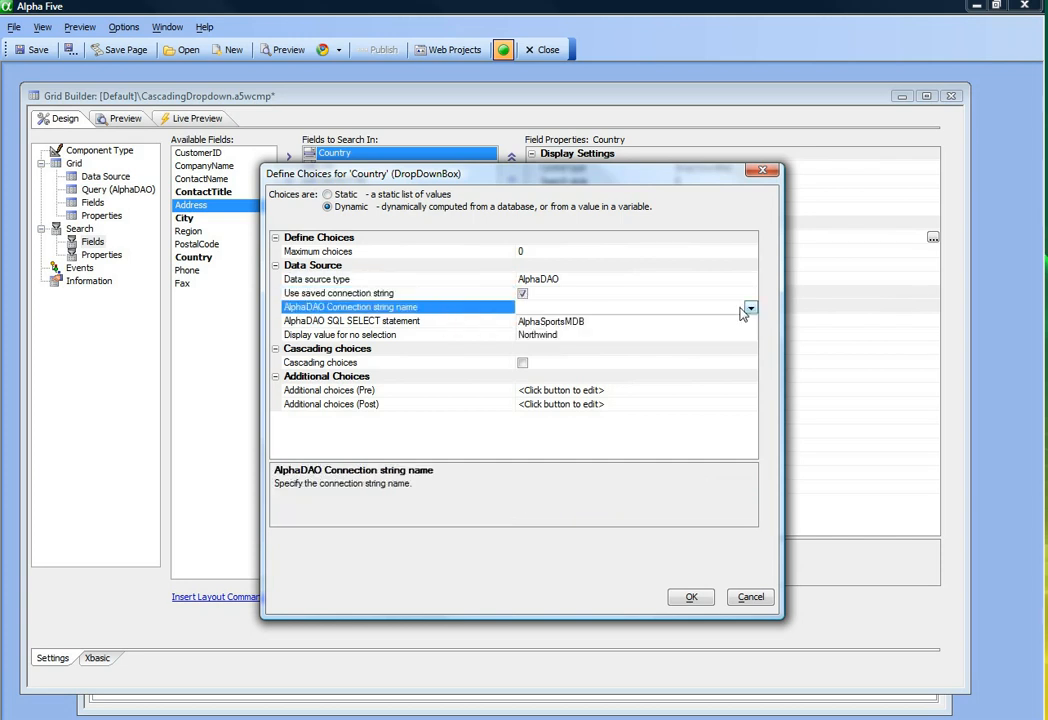
click(530, 336)
Populate the Country choices from the Customers table's Country field and set the no-selection text to "Select a country"
click(385, 321)
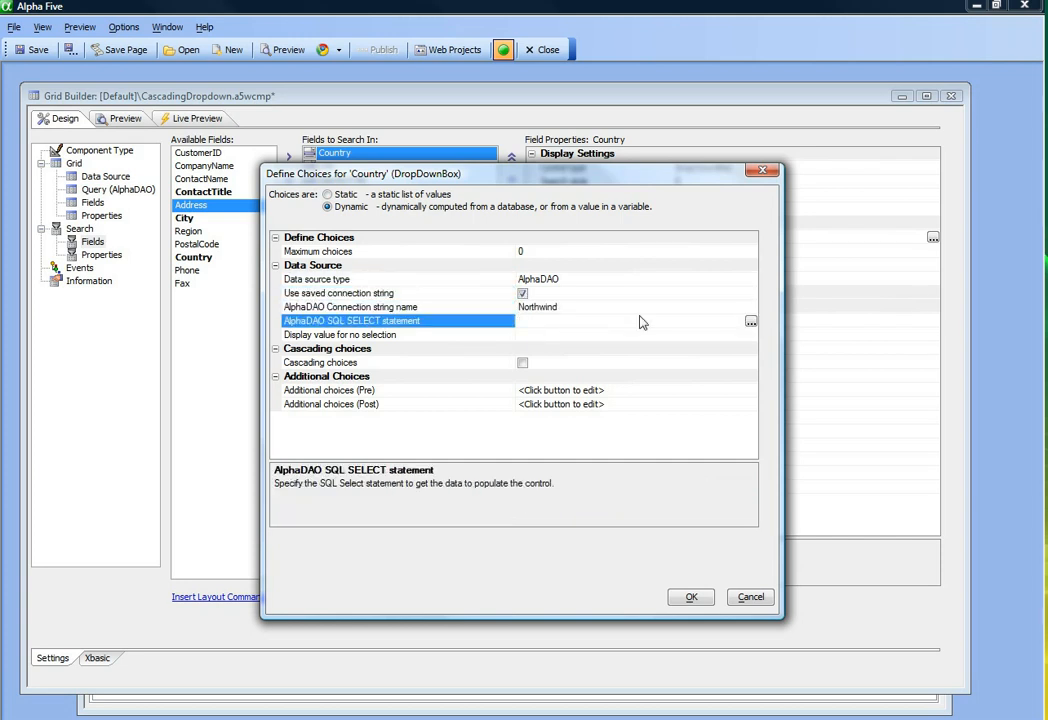
click(750, 322)
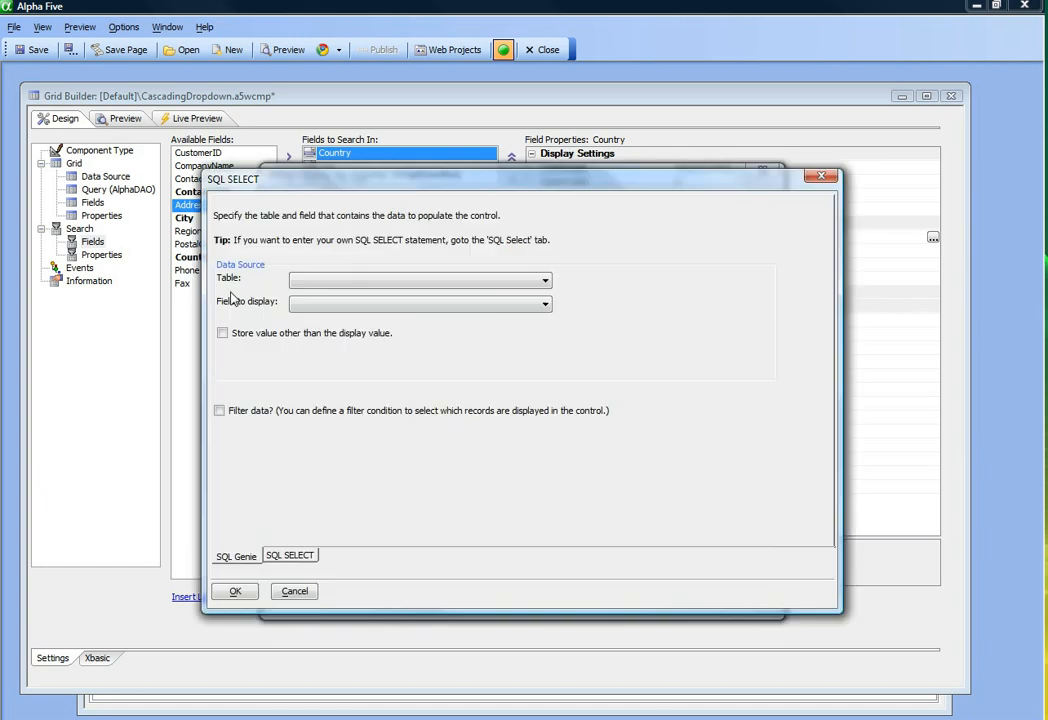
click(308, 282)
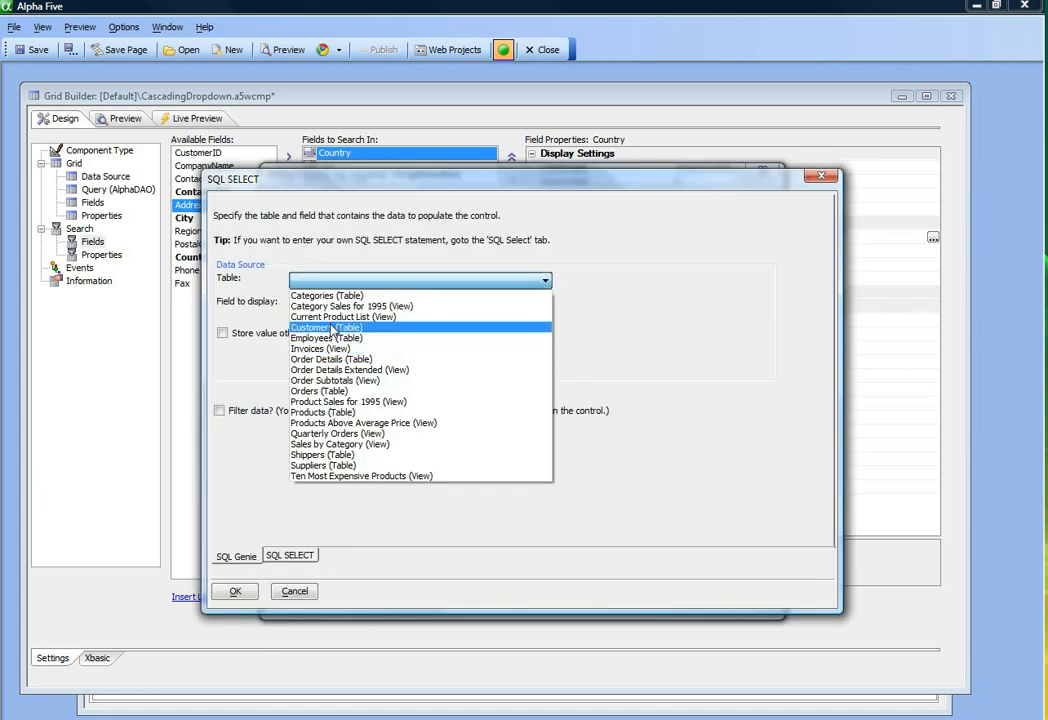
click(333, 328)
click(342, 304)
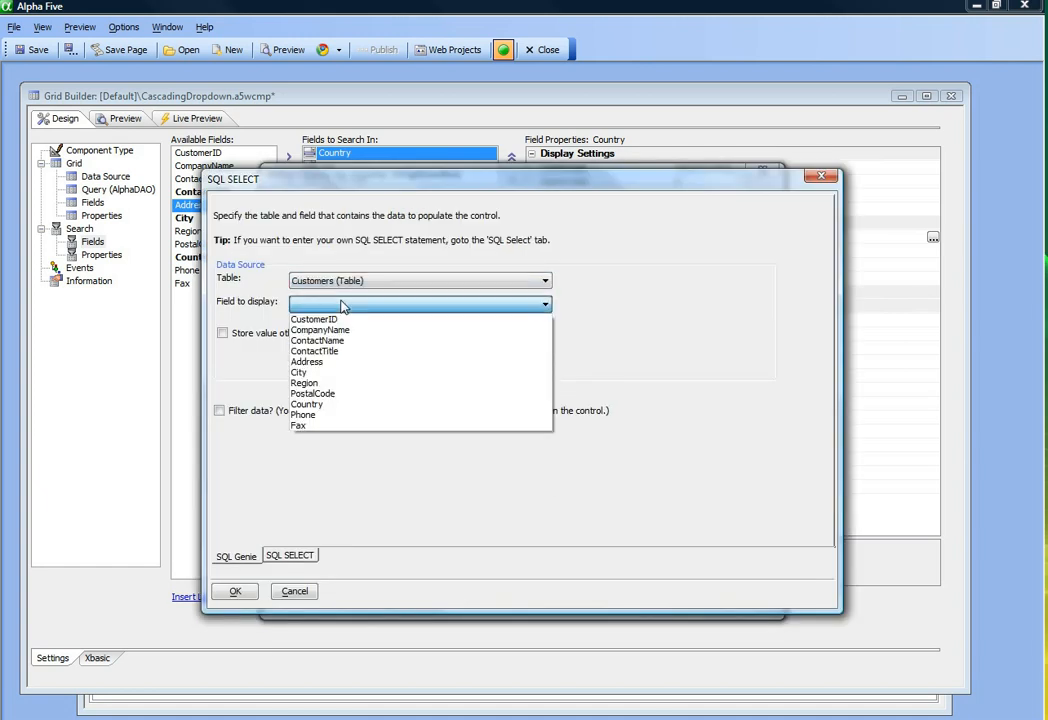
click(318, 404)
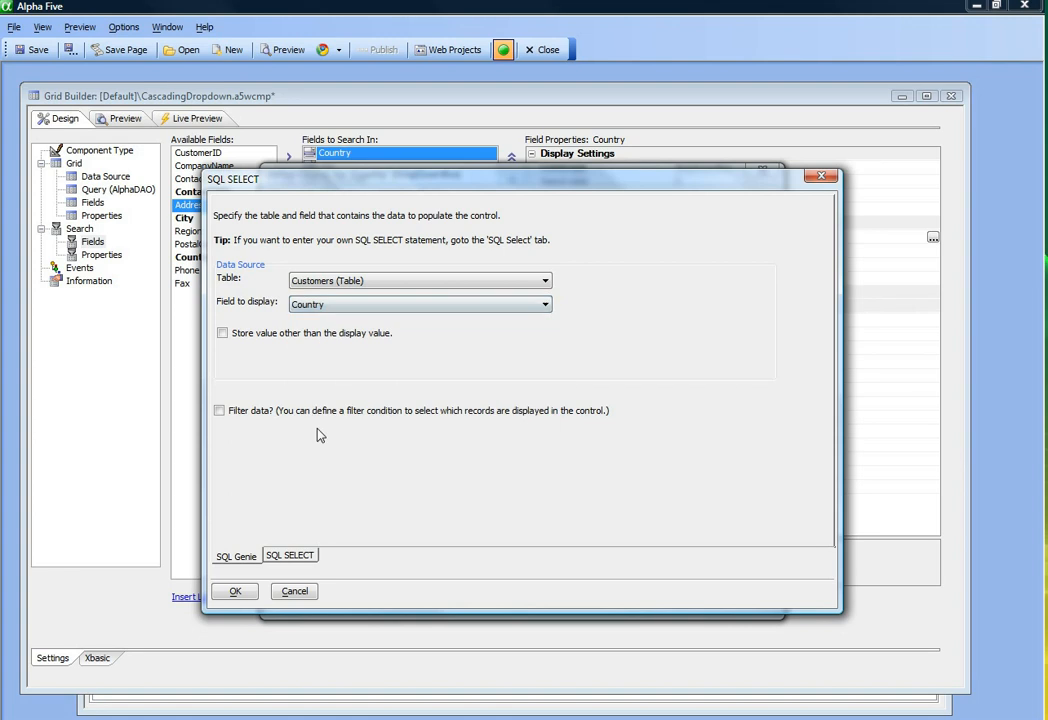
click(235, 591)
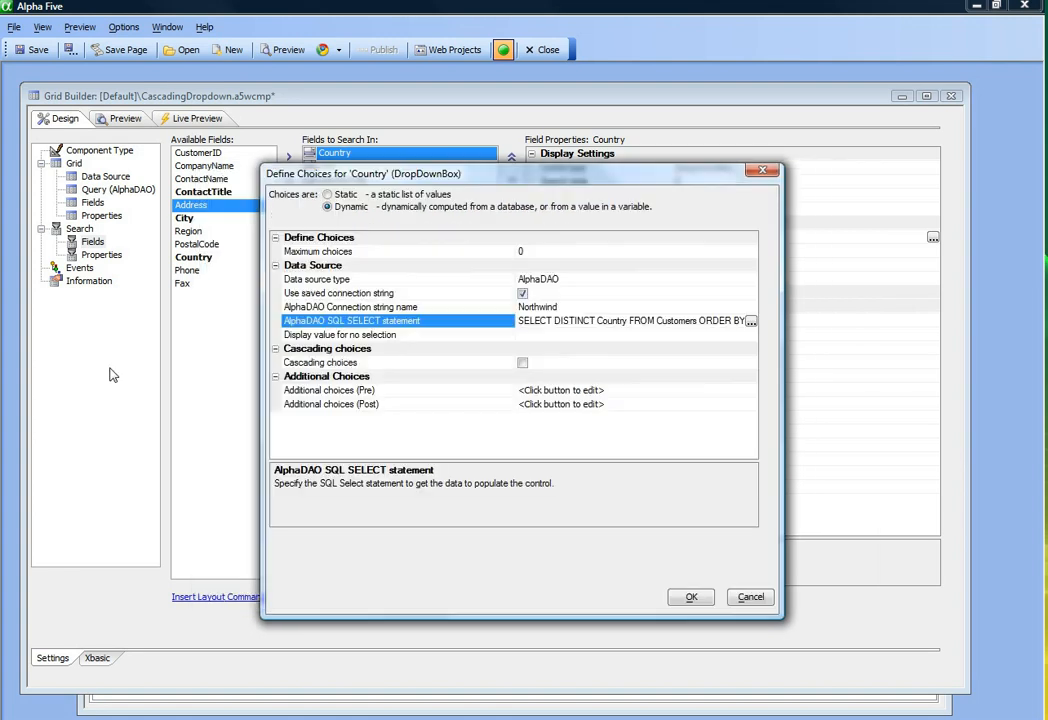
click(529, 336)
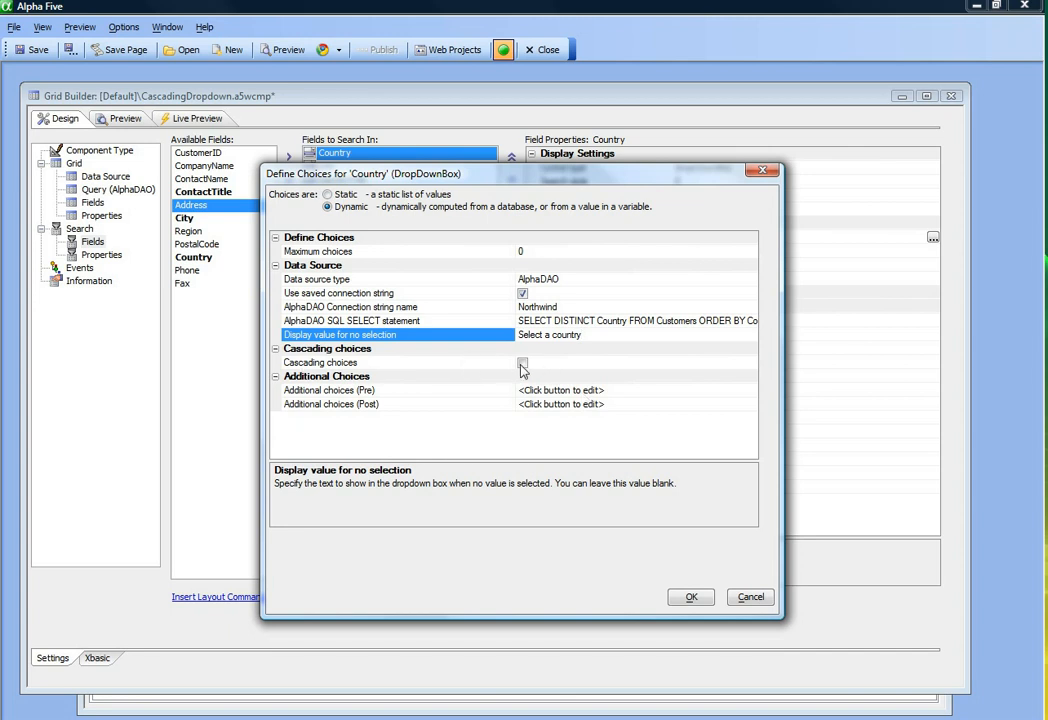
click(688, 598)
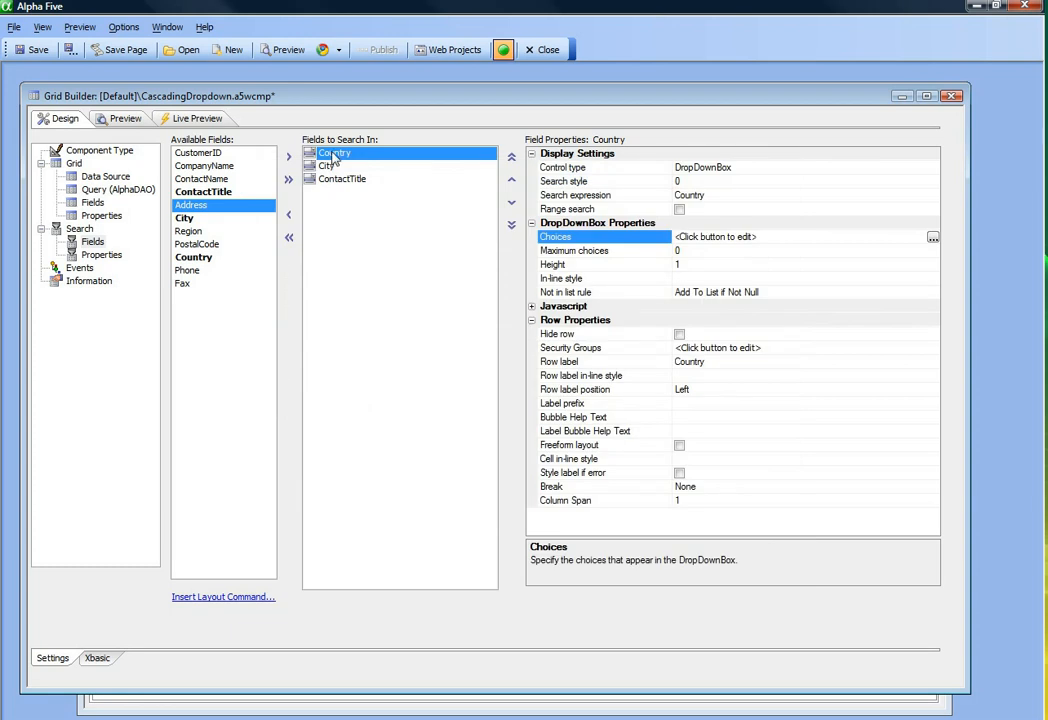
Make the City dropdown's choices dynamic, using an AlphaDAO data source with the saved connection string Northwind
click(328, 167)
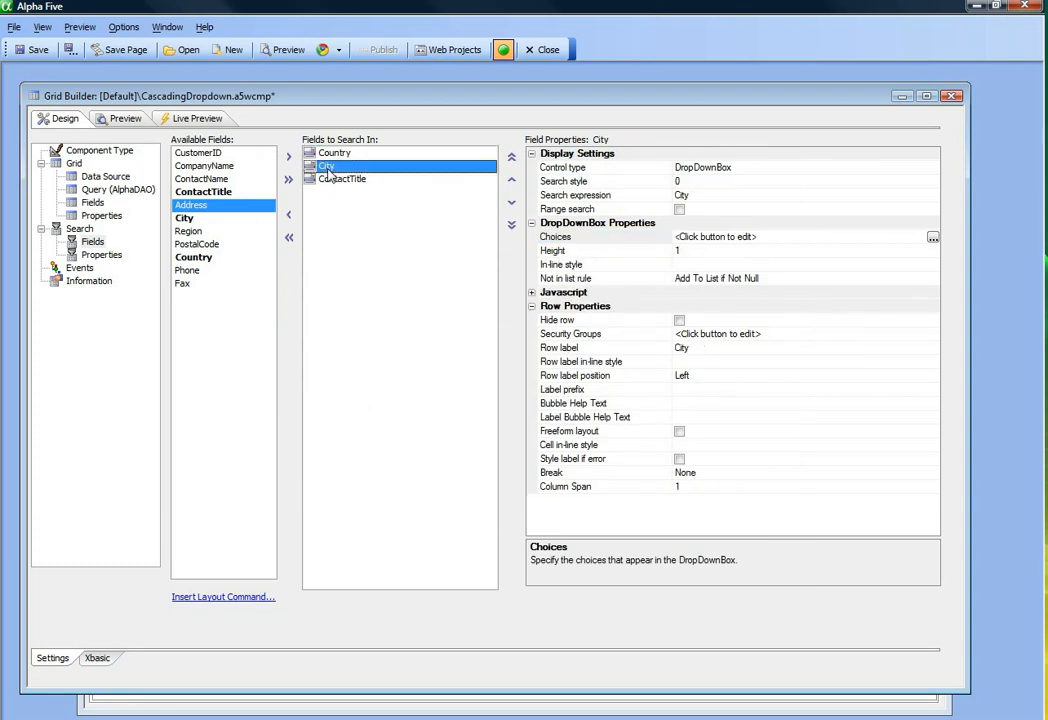
click(572, 237)
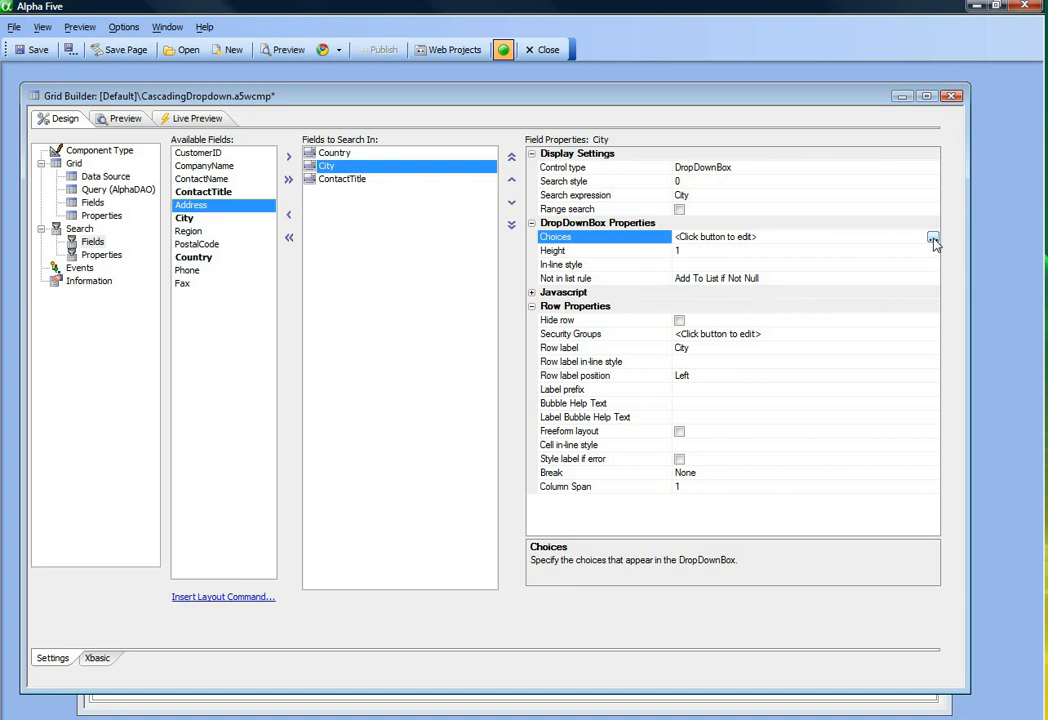
click(932, 238)
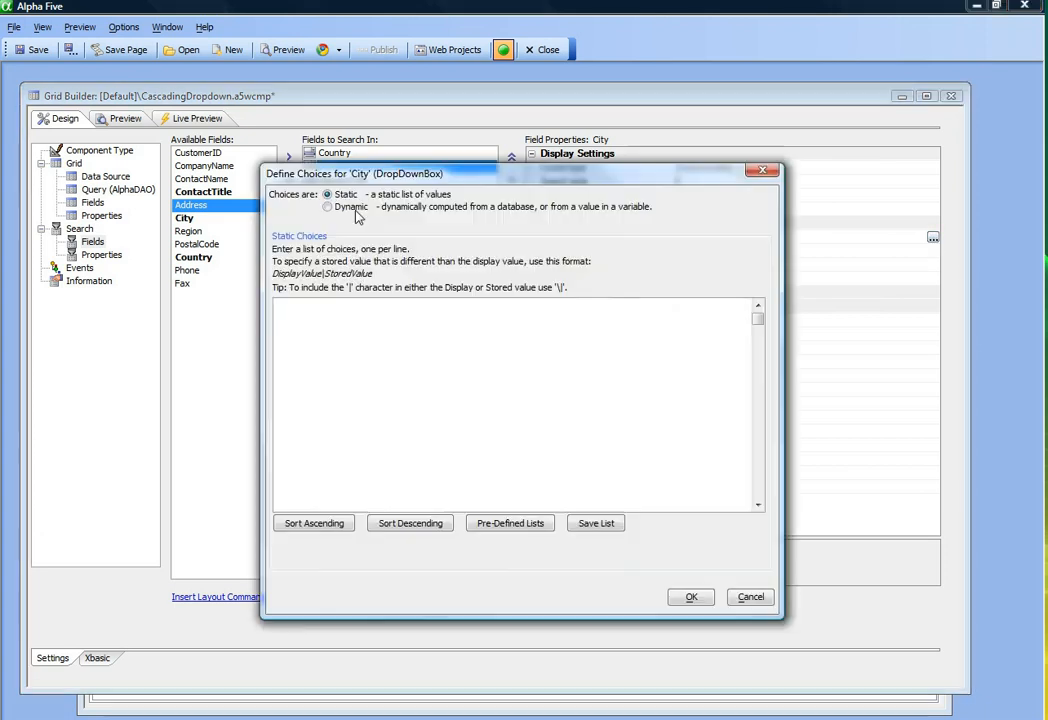
click(420, 208)
click(313, 291)
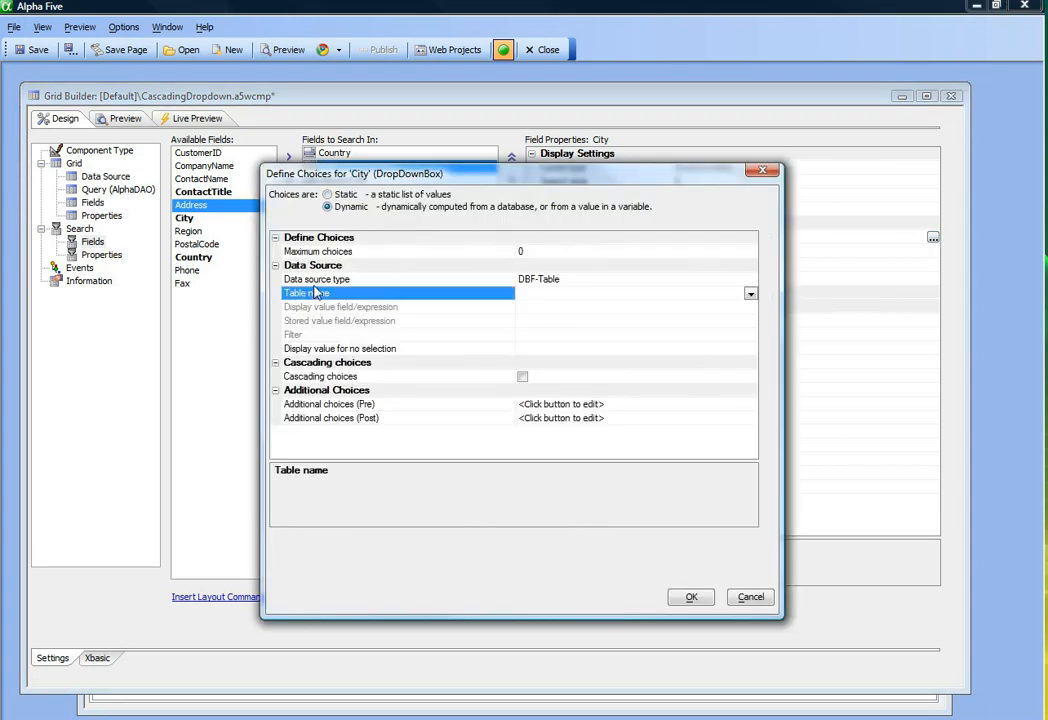
double_click(315, 282)
click(522, 294)
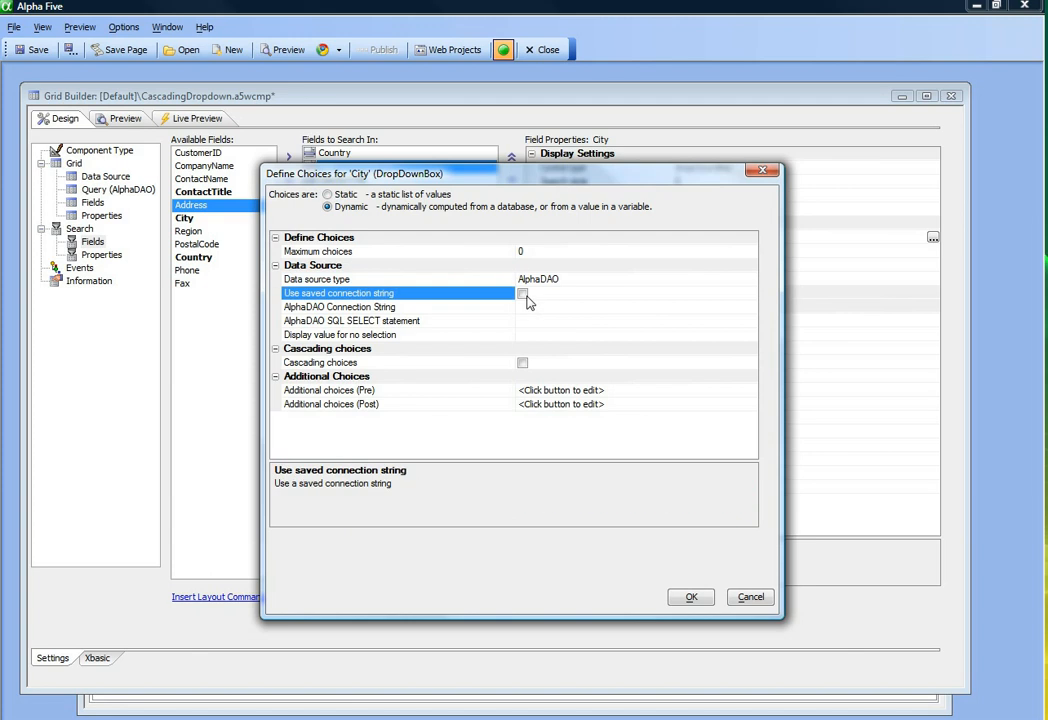
click(522, 294)
click(465, 311)
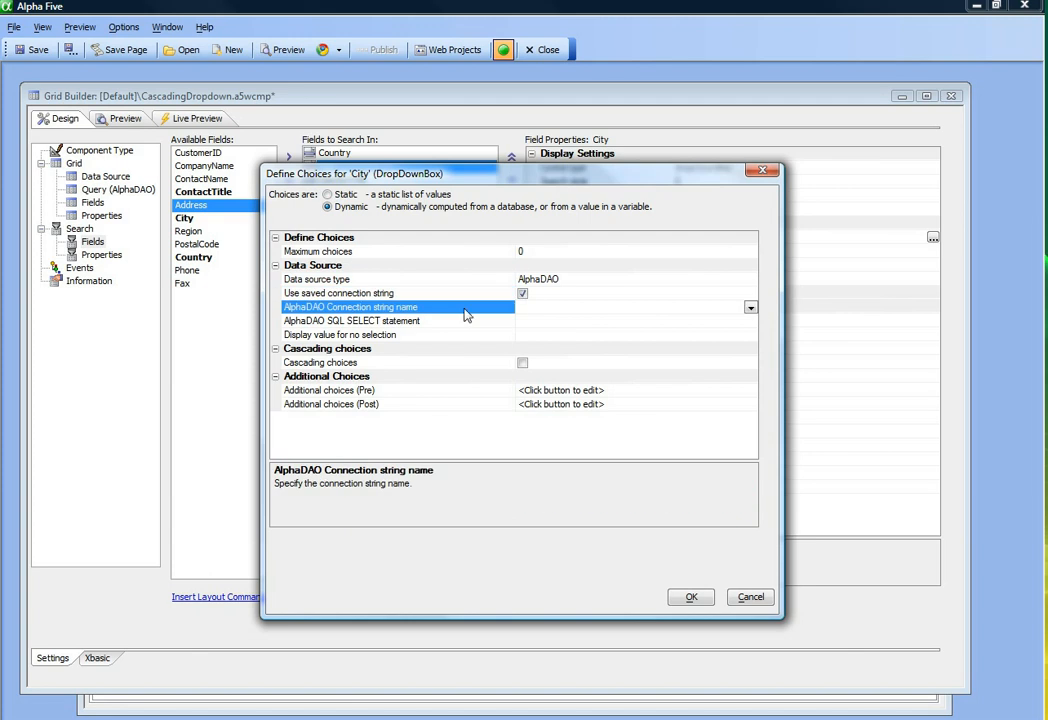
click(750, 308)
click(540, 335)
Populate the City choices from the Customers table's City field and set the no-selection text to "Select a city"
click(436, 321)
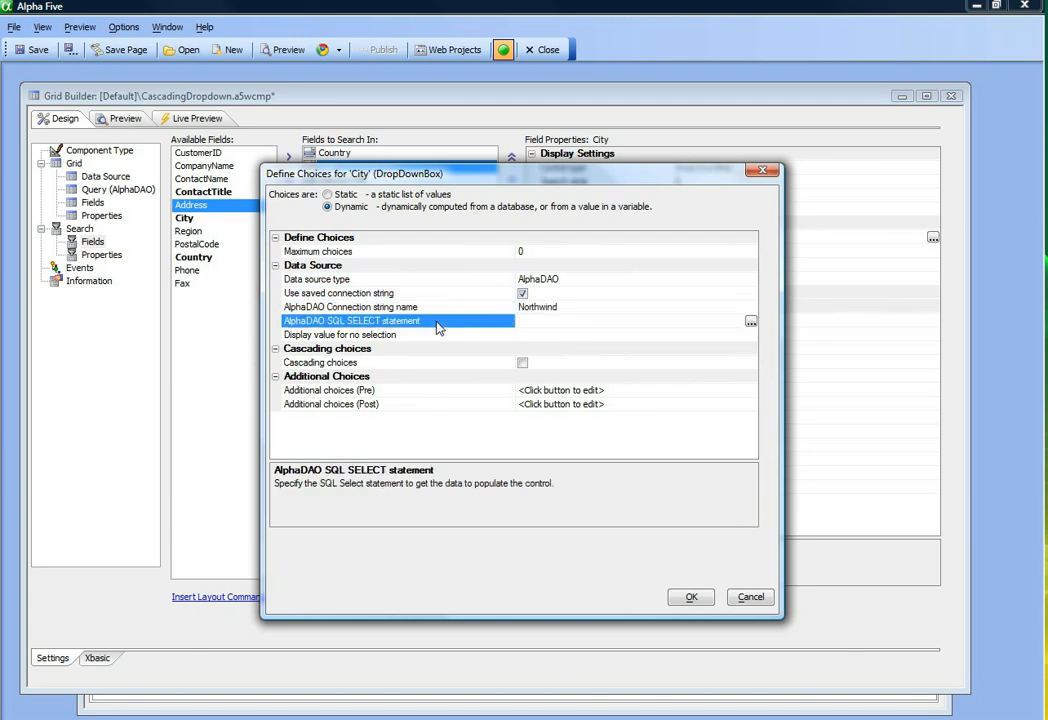
click(750, 323)
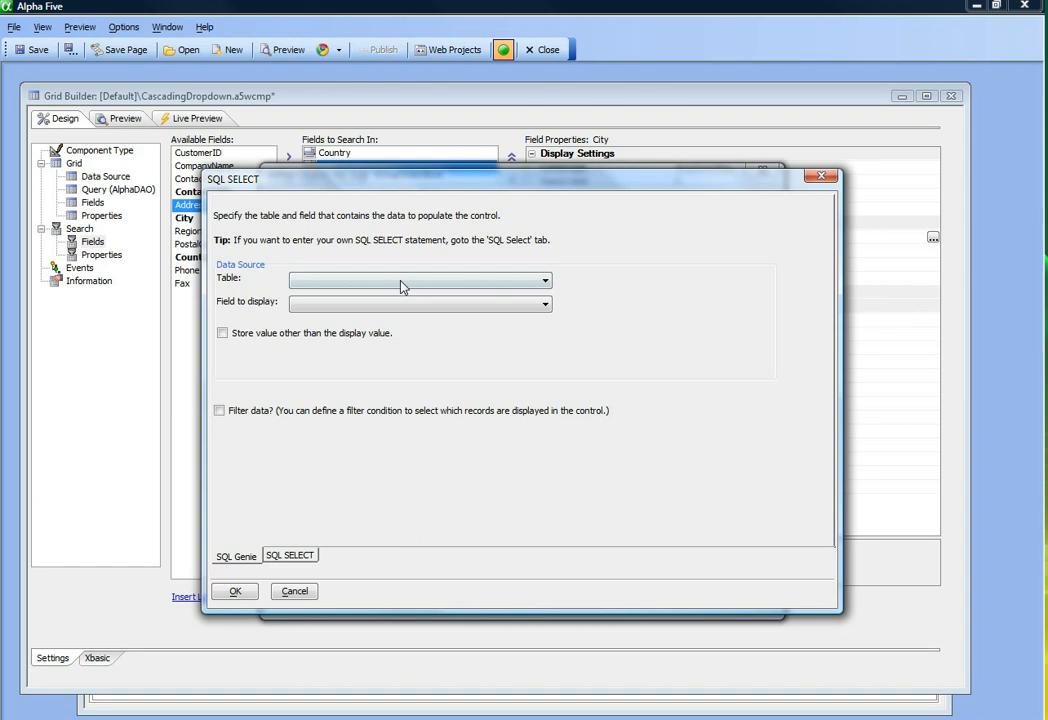
click(468, 285)
click(338, 333)
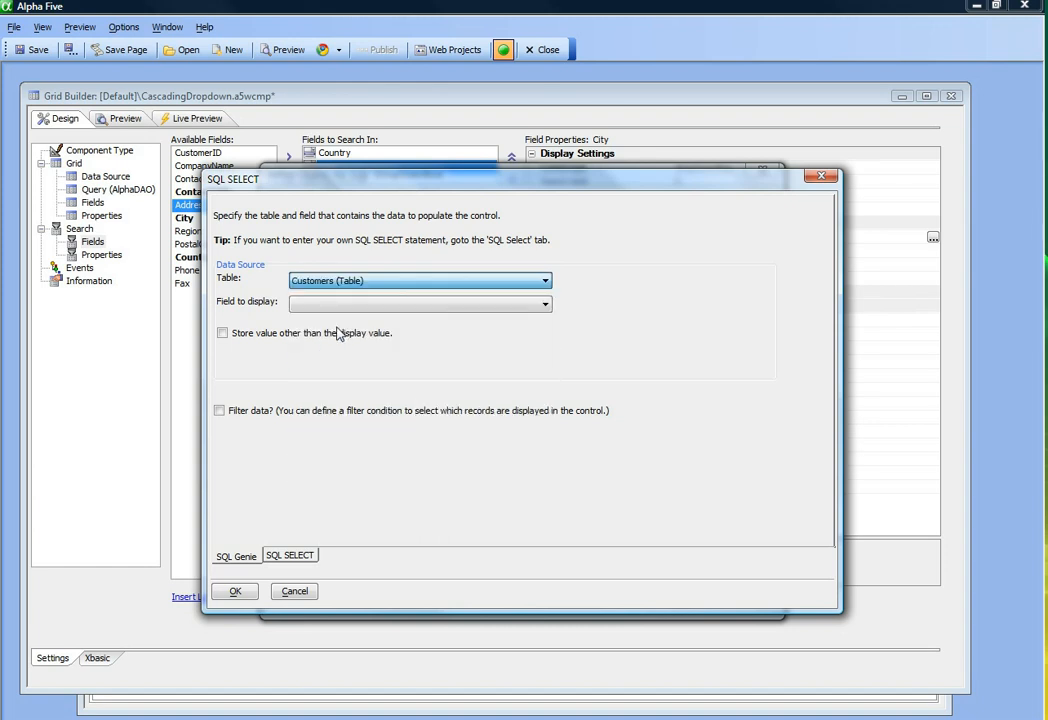
click(411, 306)
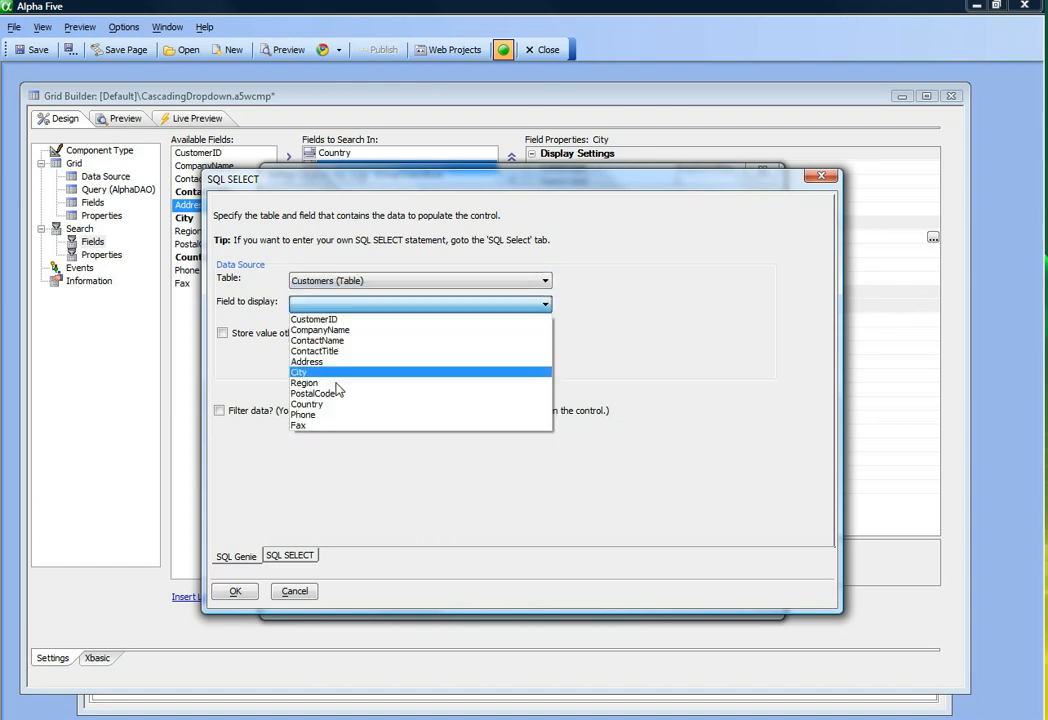
click(305, 372)
click(236, 592)
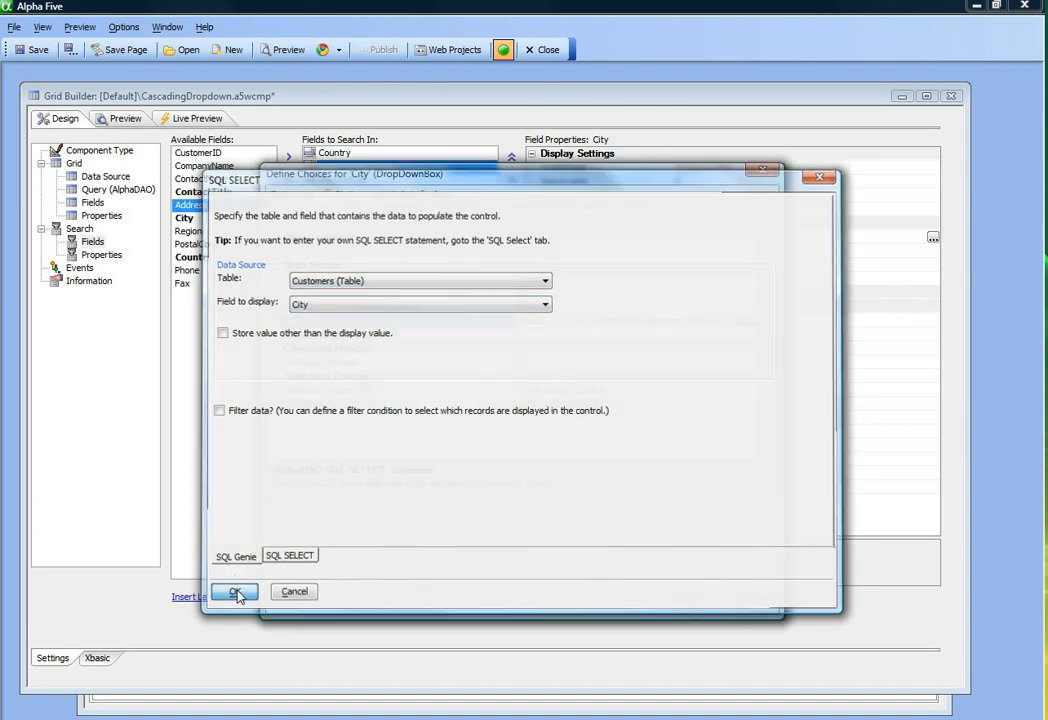
click(350, 337)
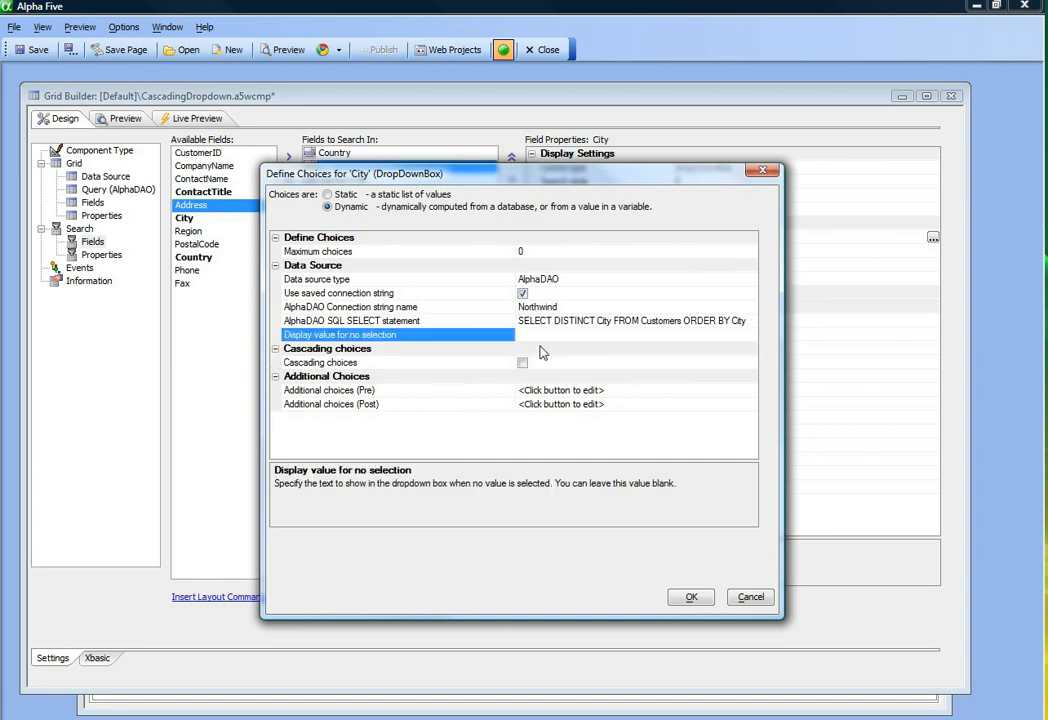
click(531, 337)
Enable cascading choices for the City dropdown with Country as its parent control
click(522, 363)
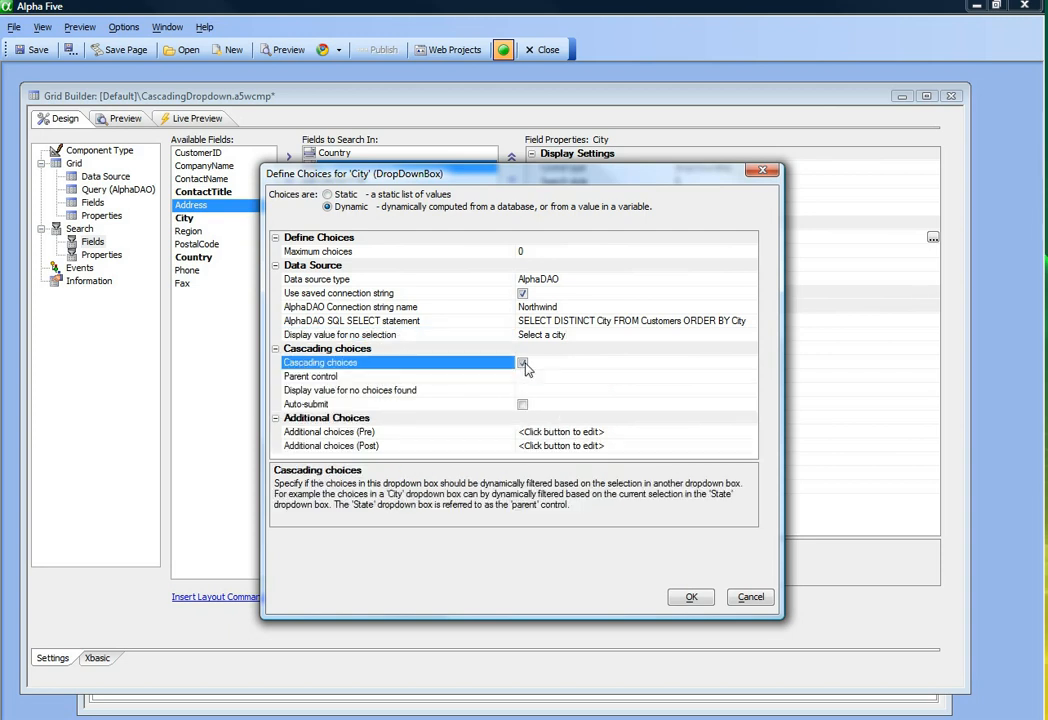
click(620, 377)
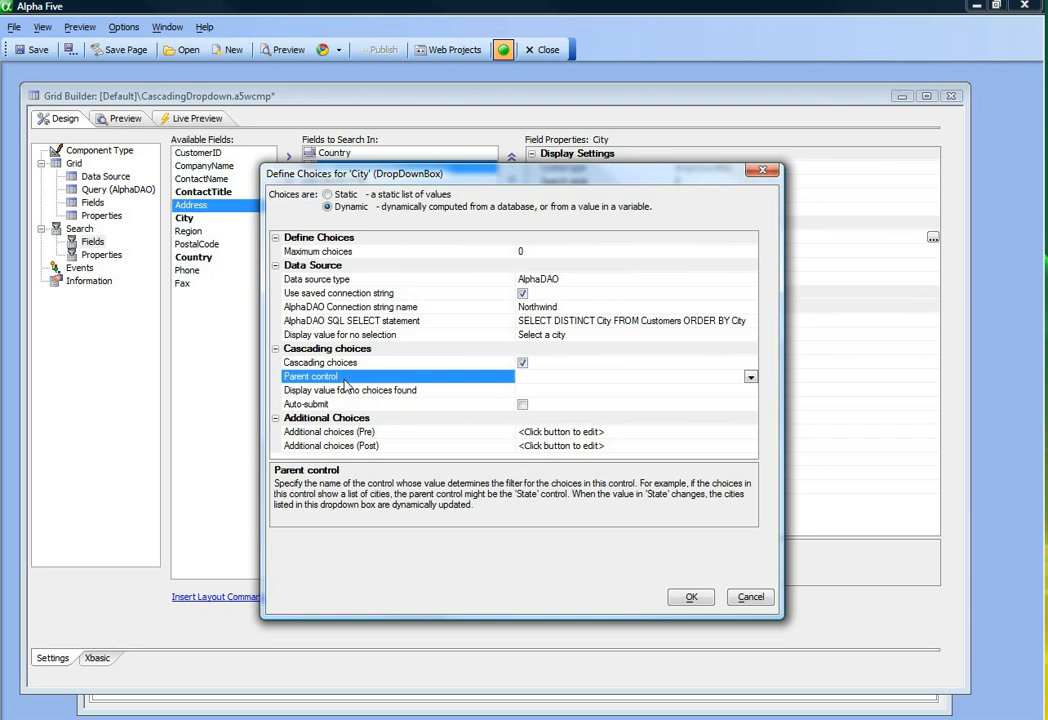
click(750, 378)
click(722, 391)
click(688, 598)
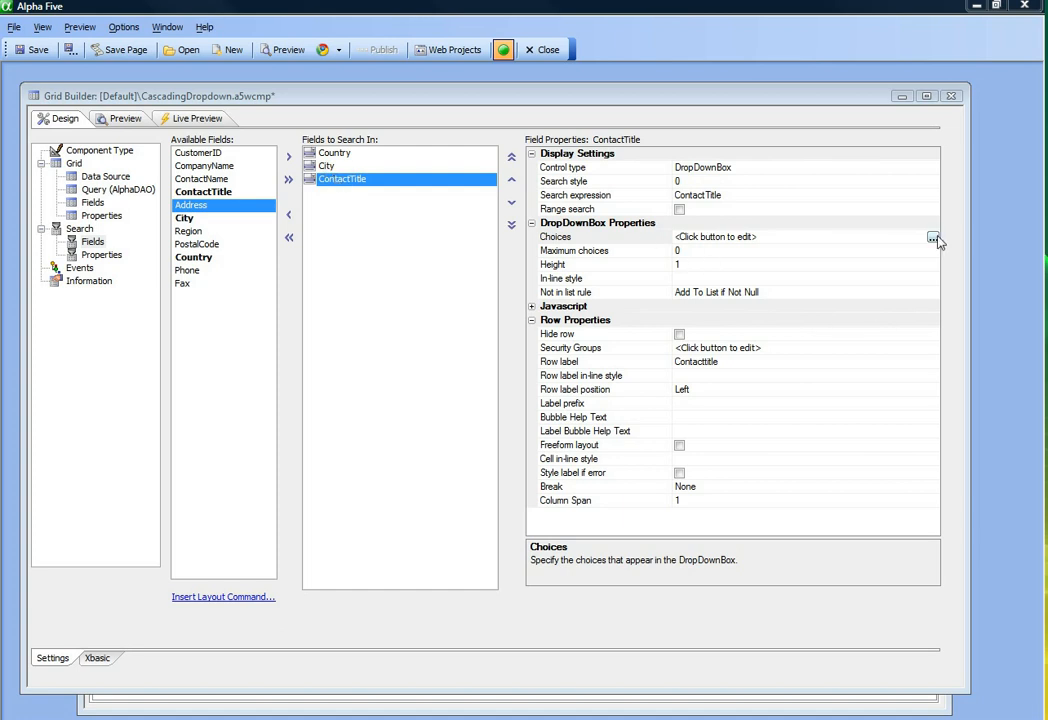
Define ContactTitle's dynamic choices from the Northwind Customers table's ContactTitle field, cascading from the City control, and save the component
click(932, 238)
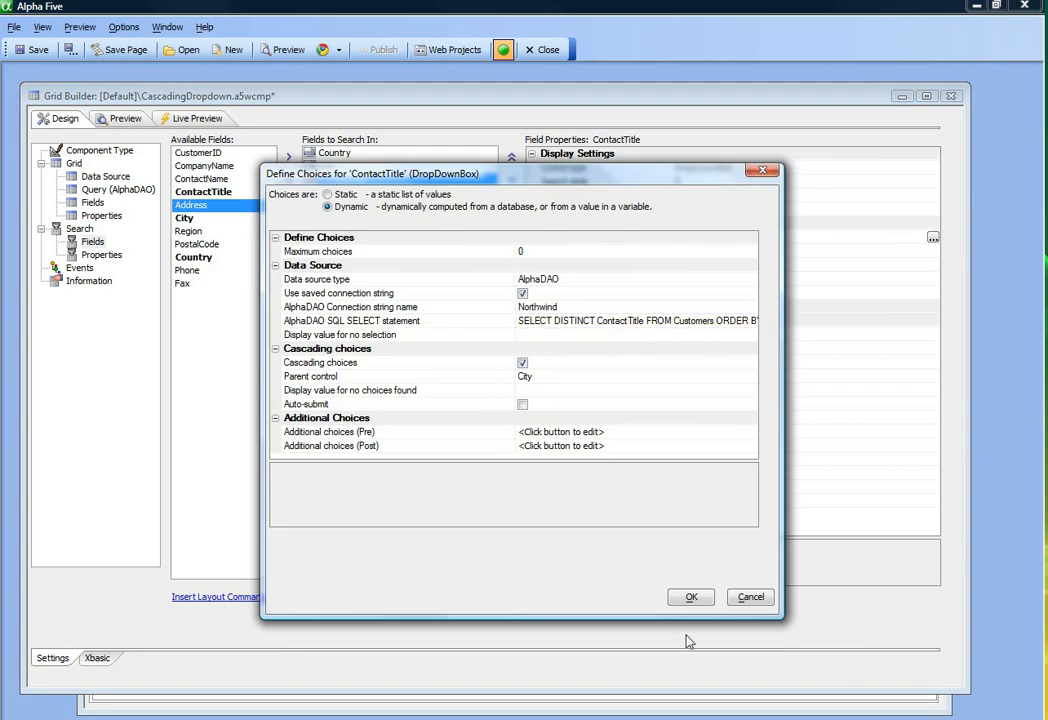
click(694, 599)
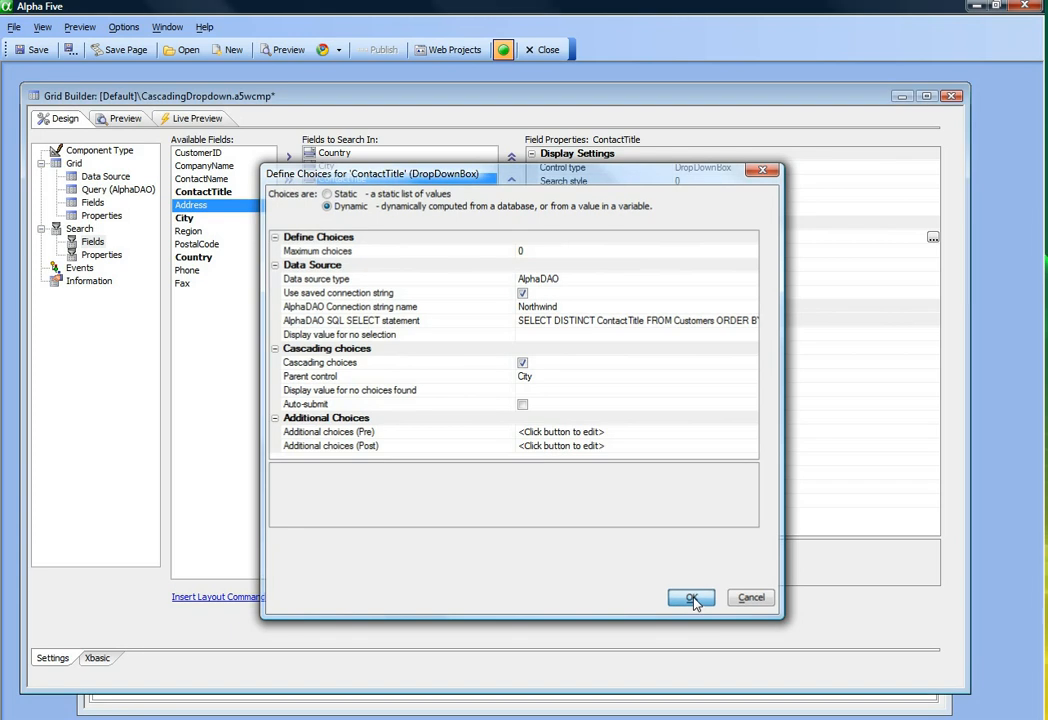
click(30, 49)
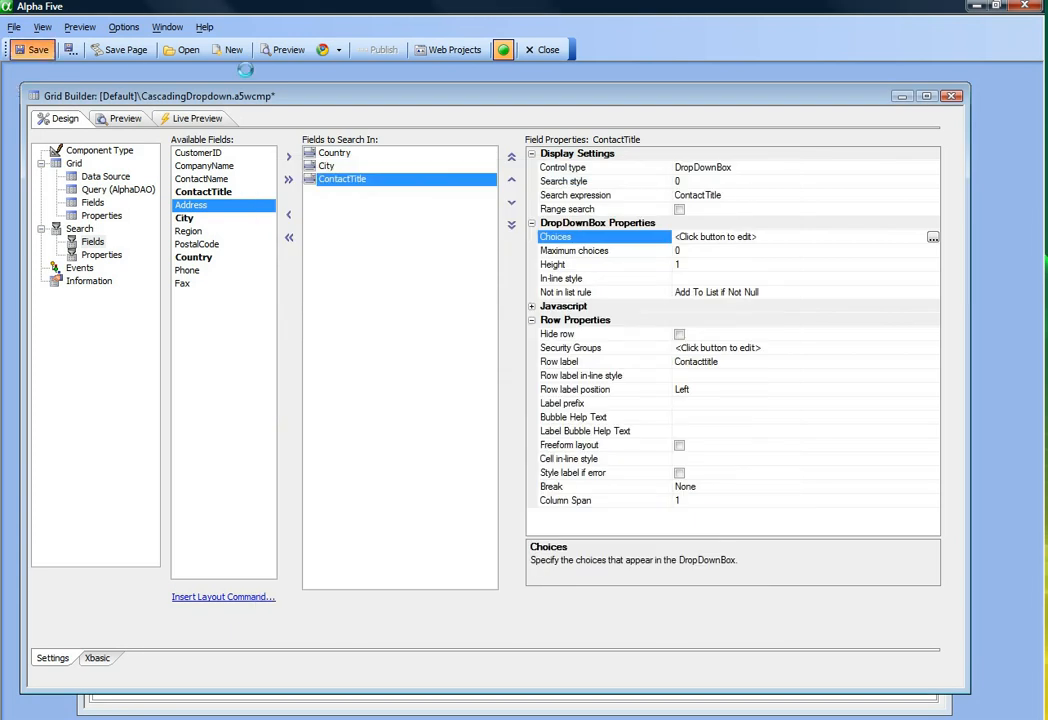
Test the search in a Chrome live preview with UK, London and Sales Associate, and clear the search criteria
click(323, 50)
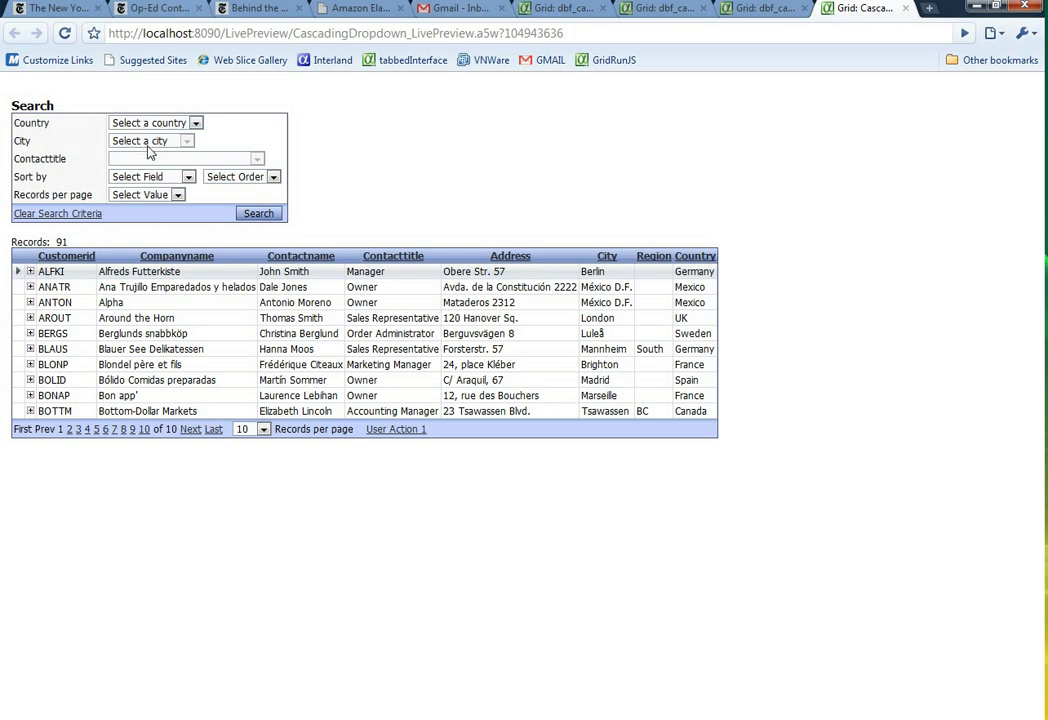
click(196, 124)
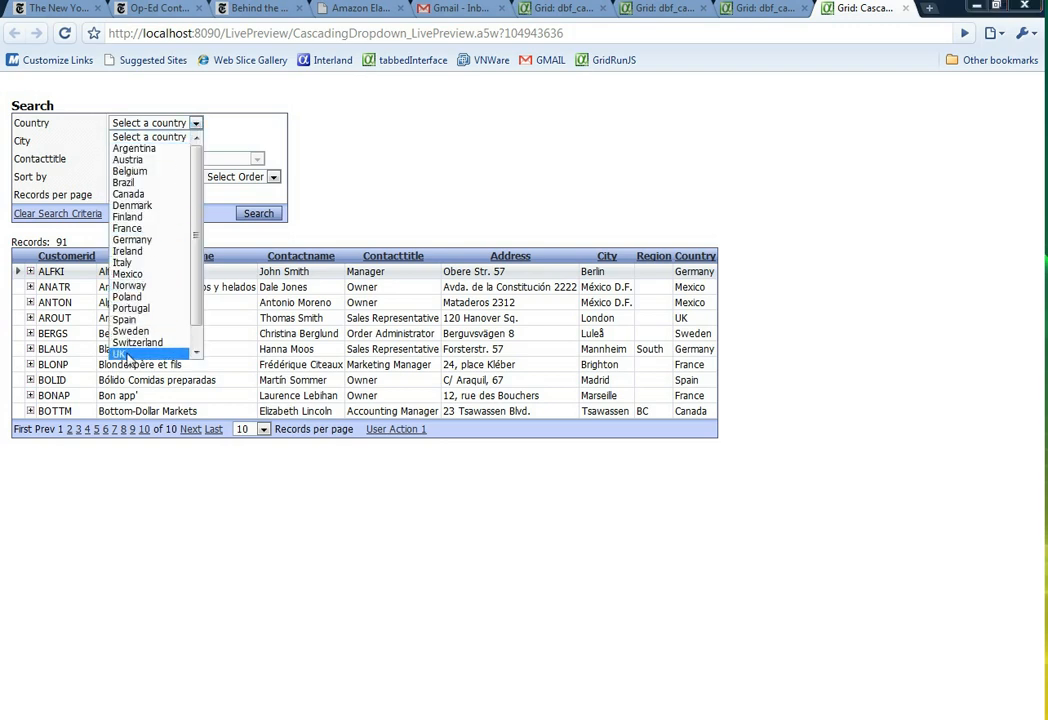
click(127, 355)
click(176, 141)
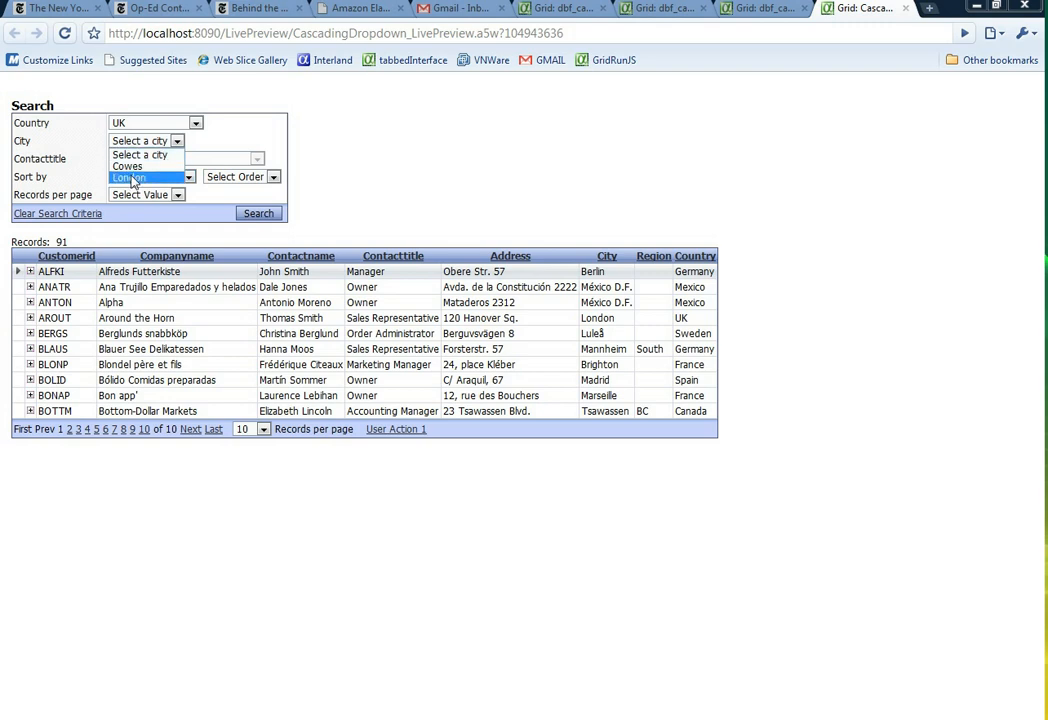
click(130, 178)
click(141, 159)
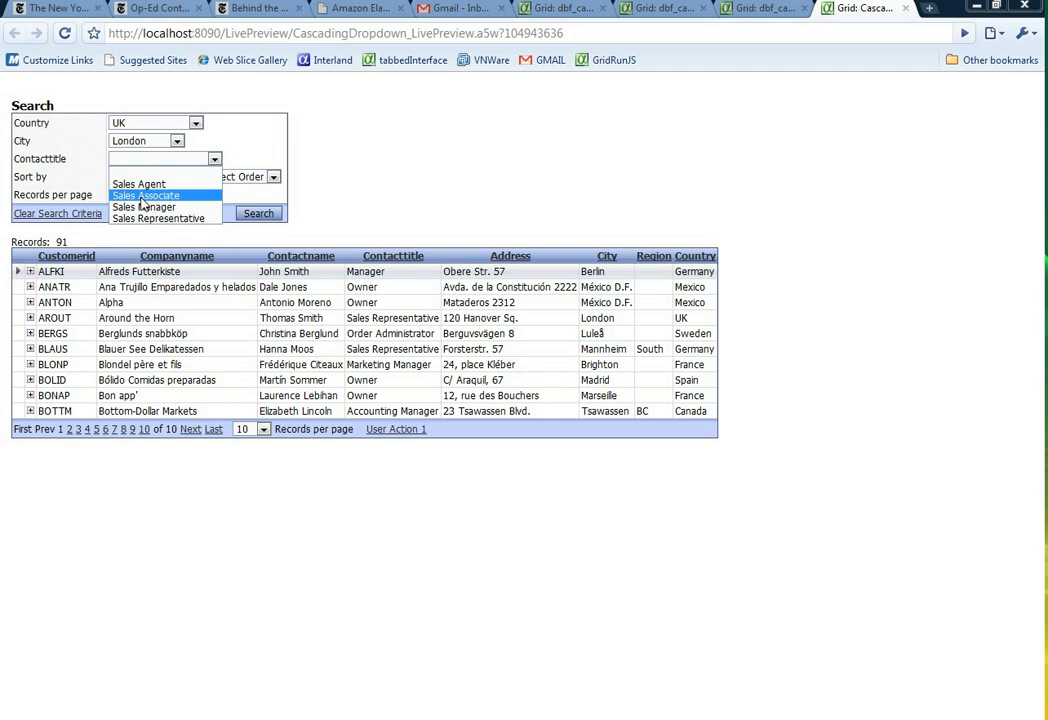
click(141, 196)
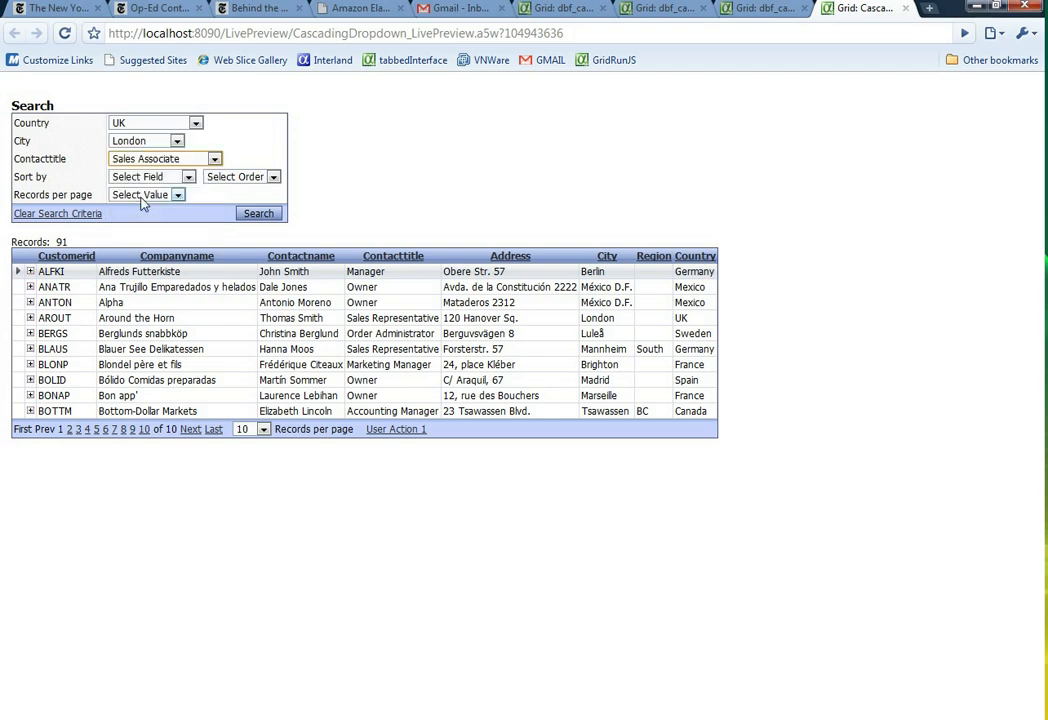
click(254, 218)
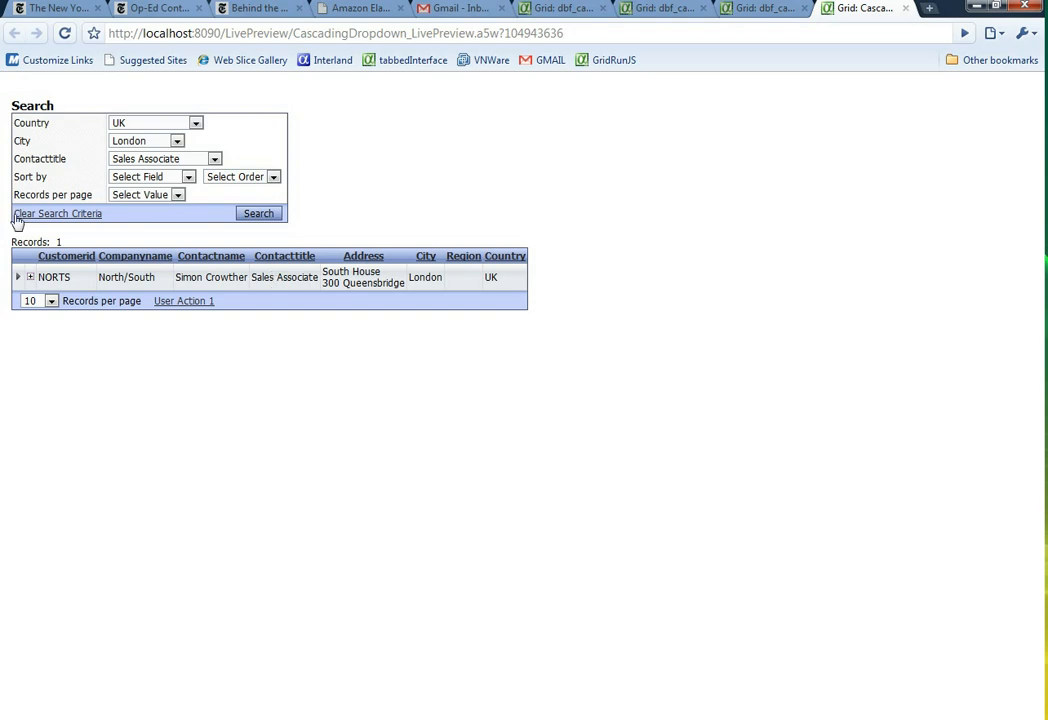
click(54, 214)
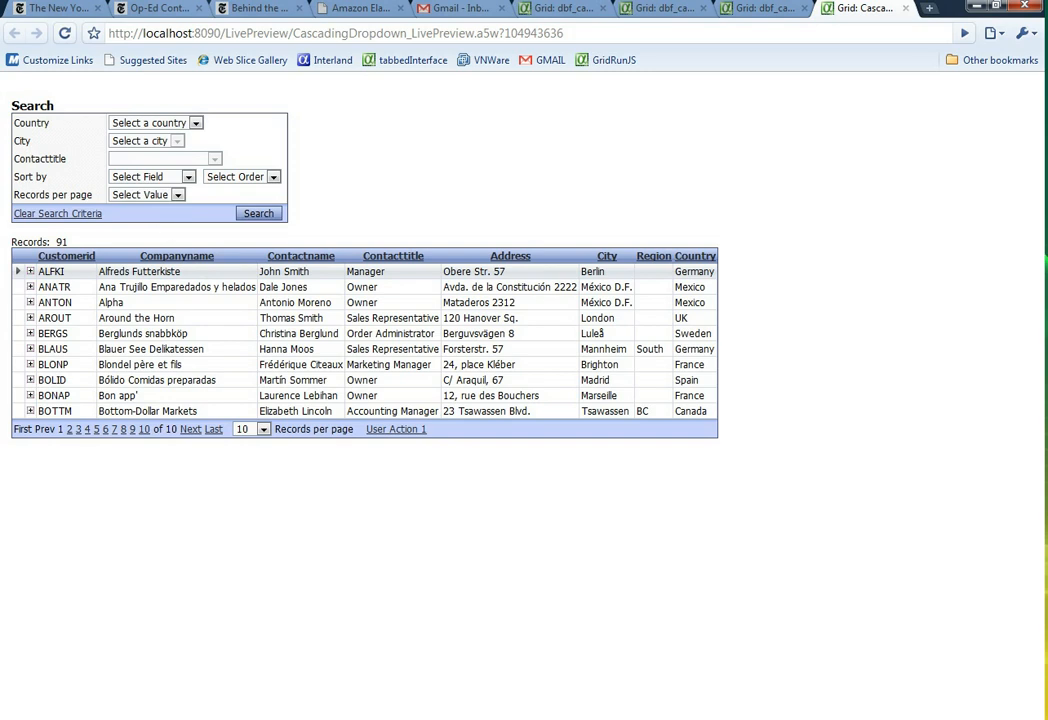
Back in Alpha Five, set ContactTitle's no-selection text to "Select a contact title" and enable auto-submit for its choices
key(alt+Tab)
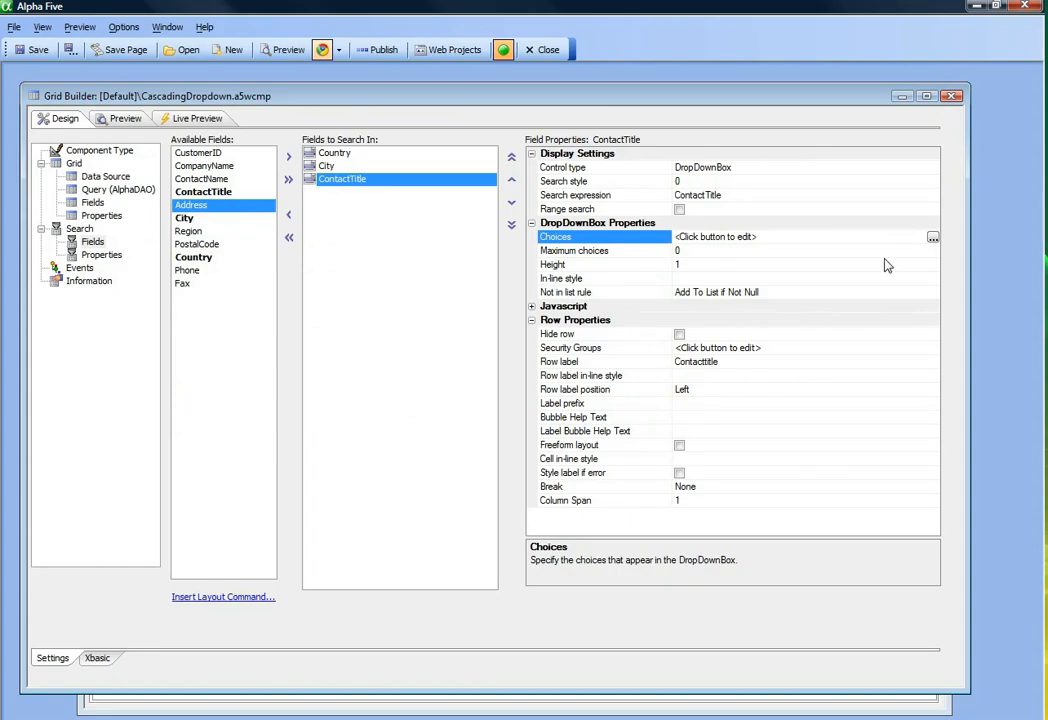
click(933, 239)
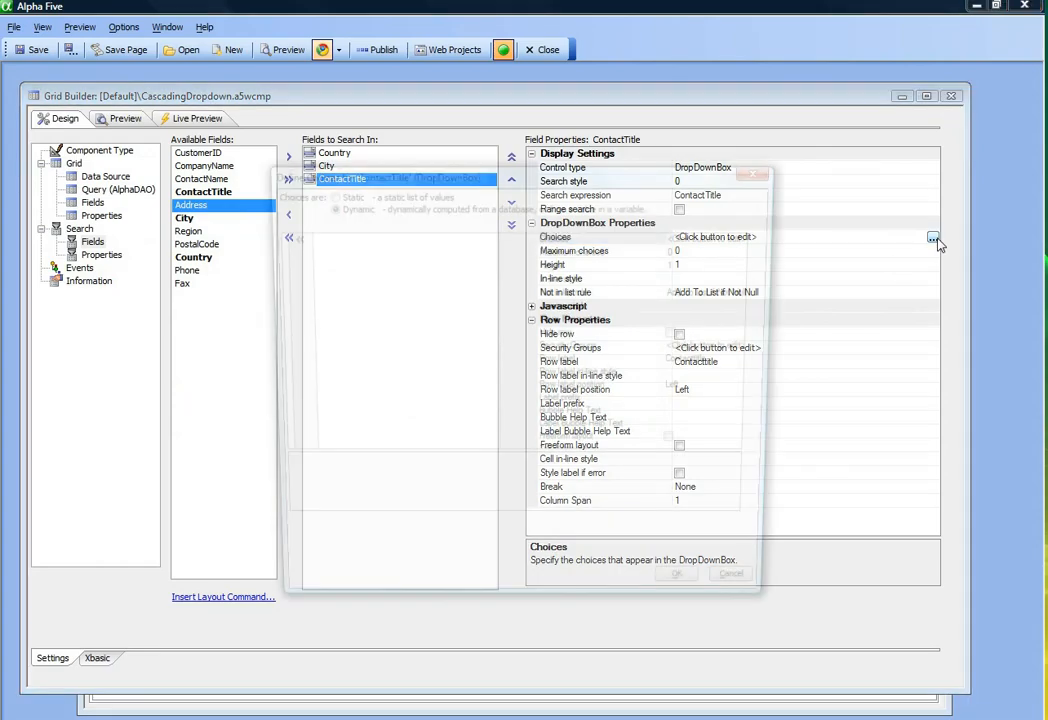
click(519, 334)
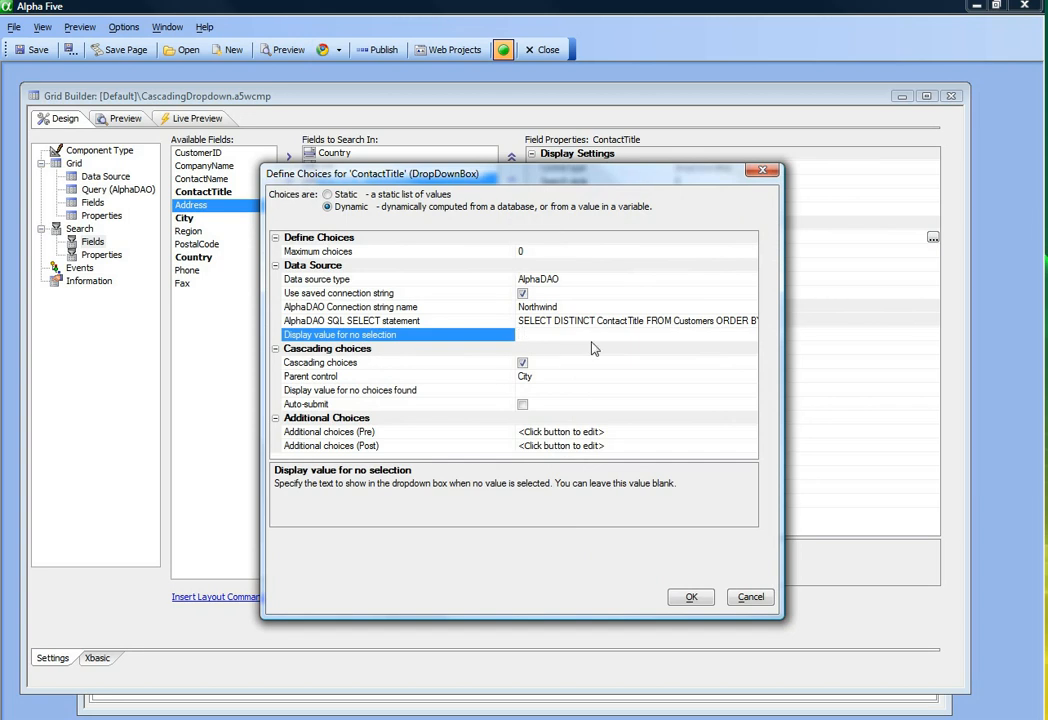
text(Select a contatc)
key(BackSpace)
click(522, 404)
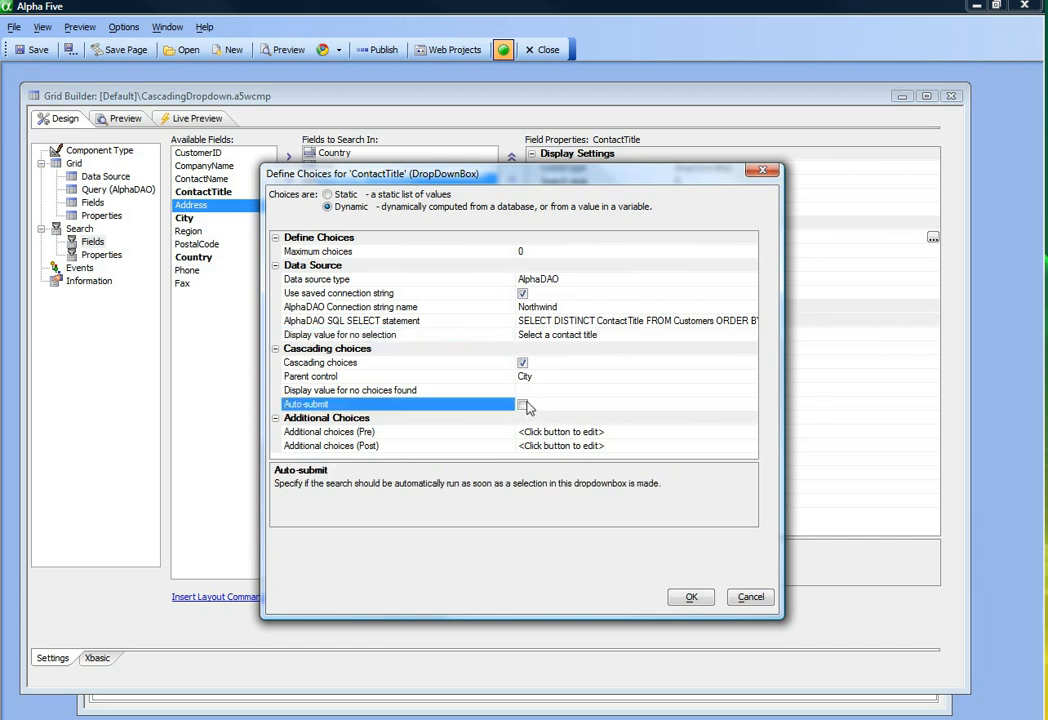
click(692, 597)
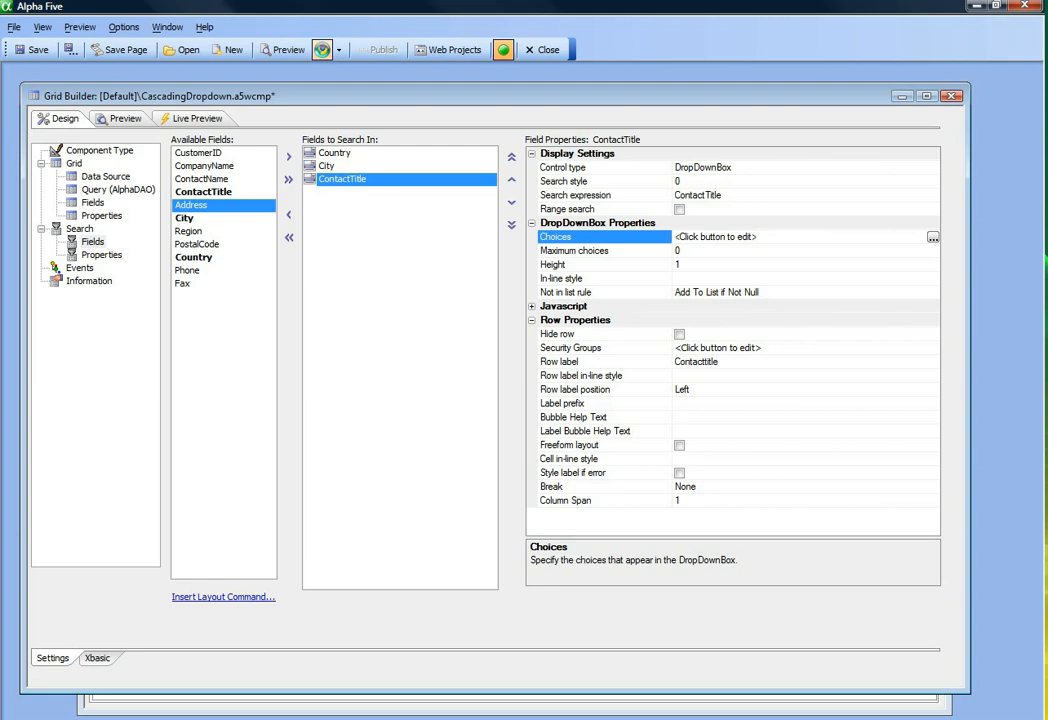
Test the auto-submitting search in a new Chrome live preview with UK, London and Sales Manager, and clear the criteria
click(321, 49)
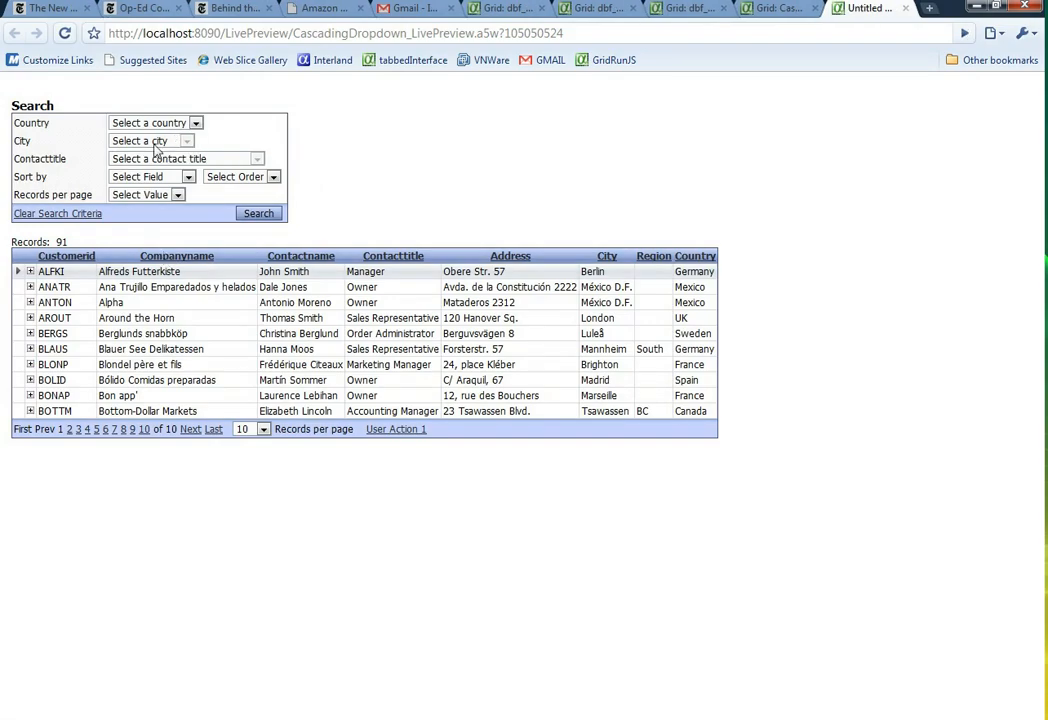
click(140, 122)
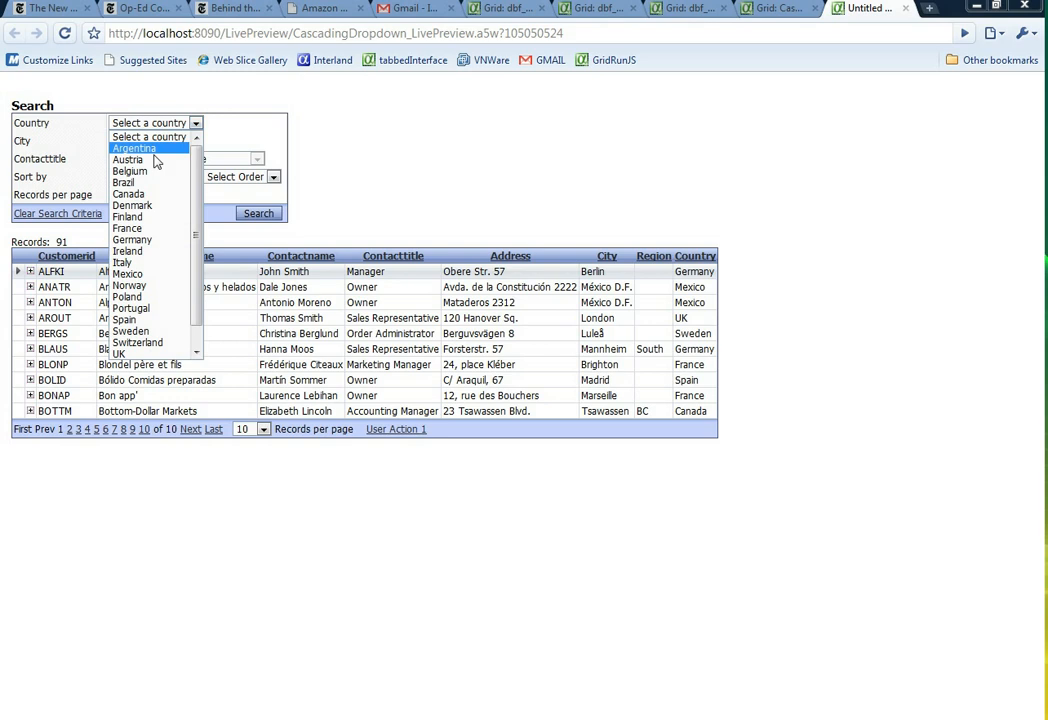
click(128, 355)
click(145, 141)
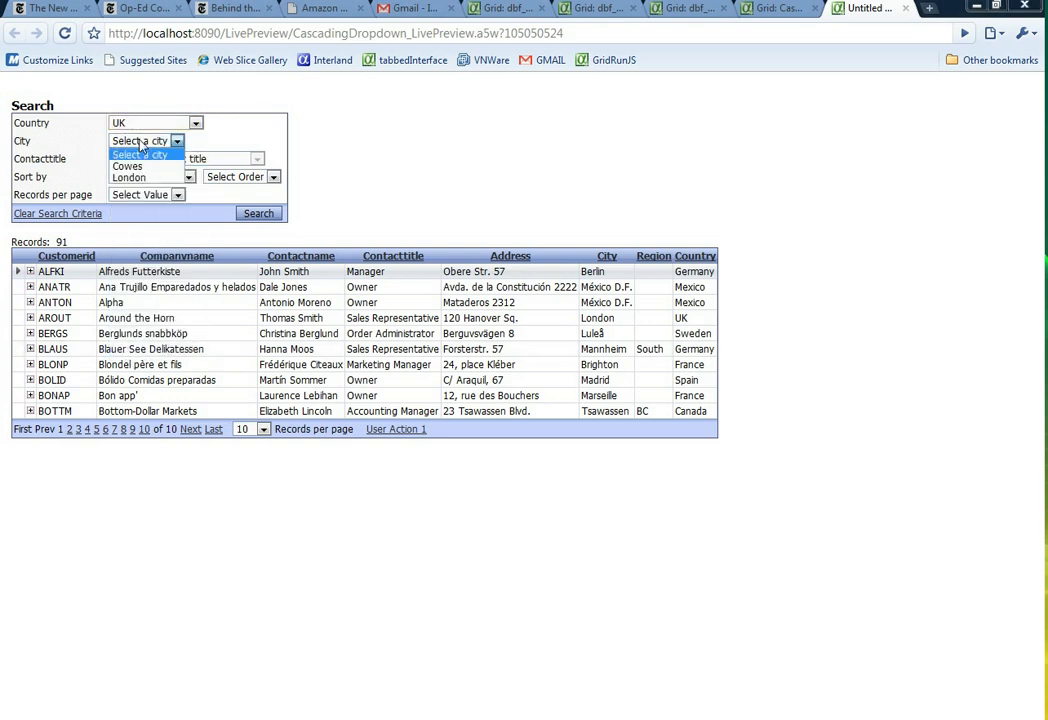
click(130, 178)
click(150, 159)
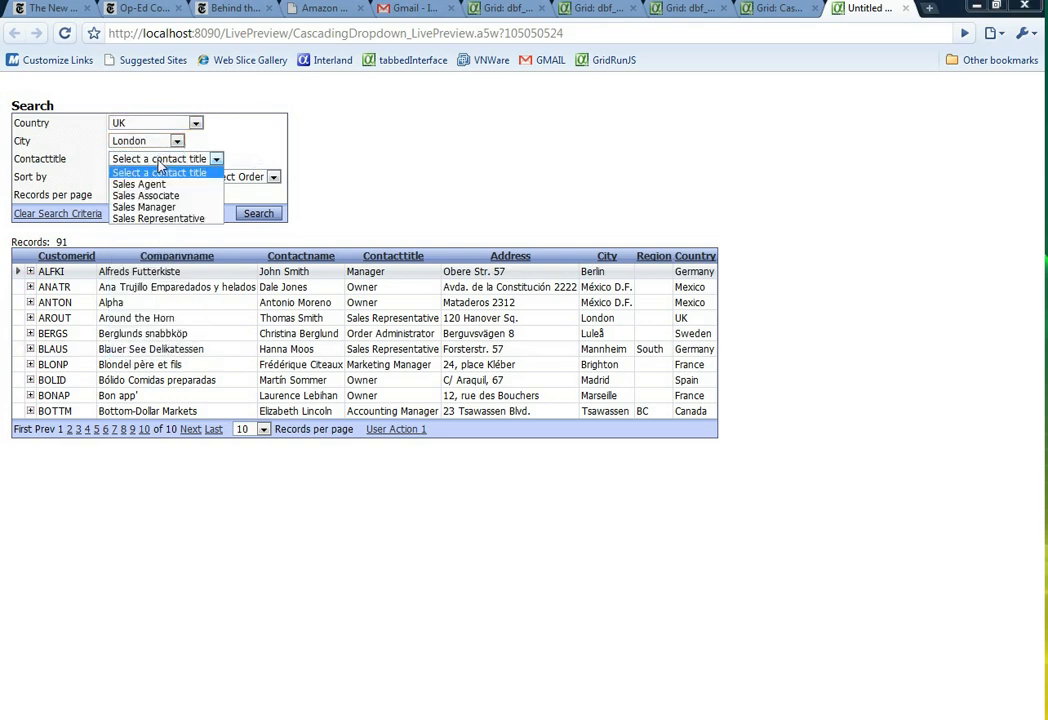
click(155, 207)
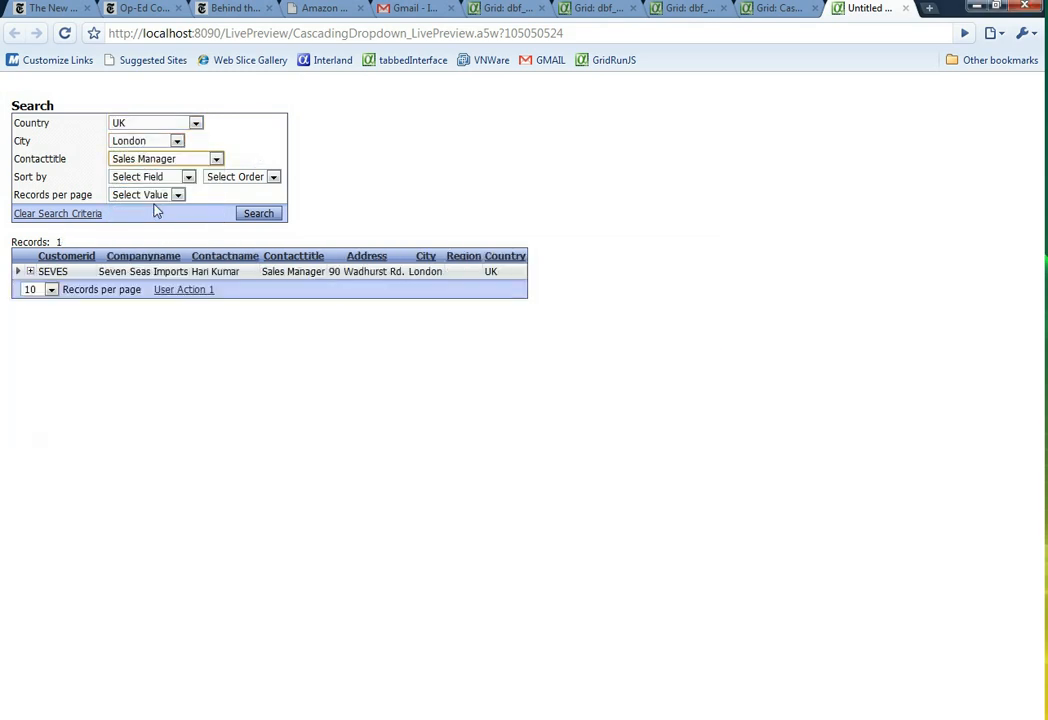
click(72, 215)
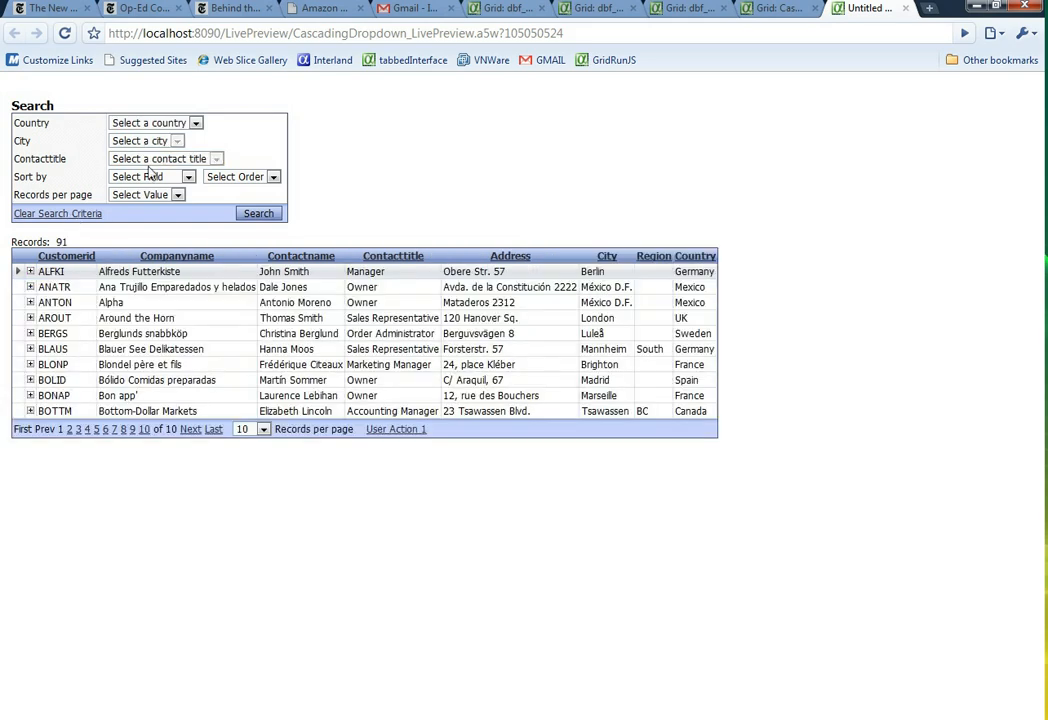